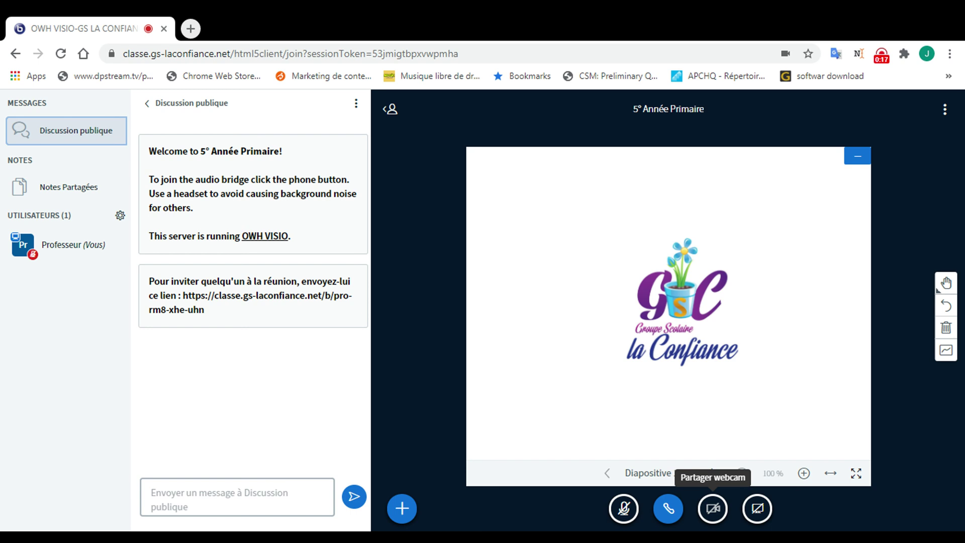
Step: Share the teacher's webcam at Medium qualité after briefly trying High qualité
click(713, 508)
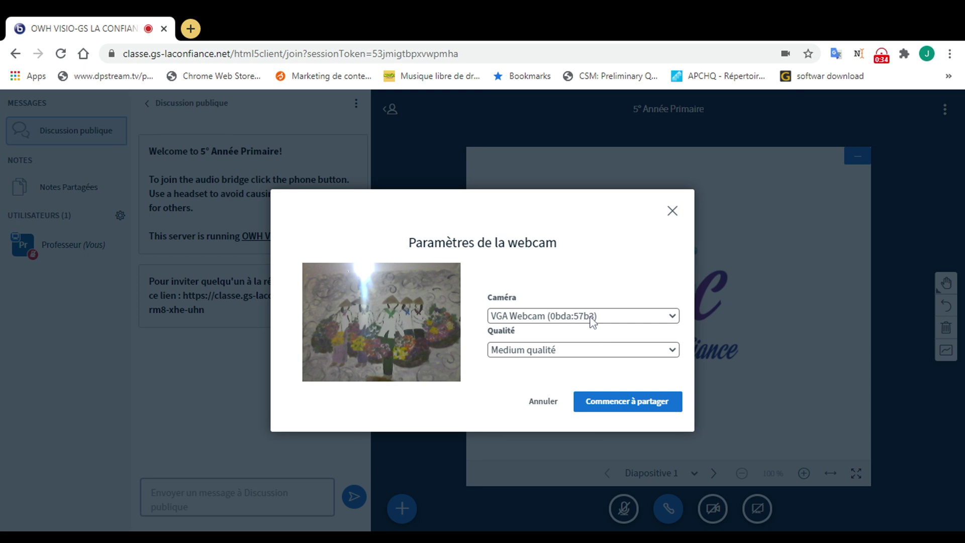
click(543, 352)
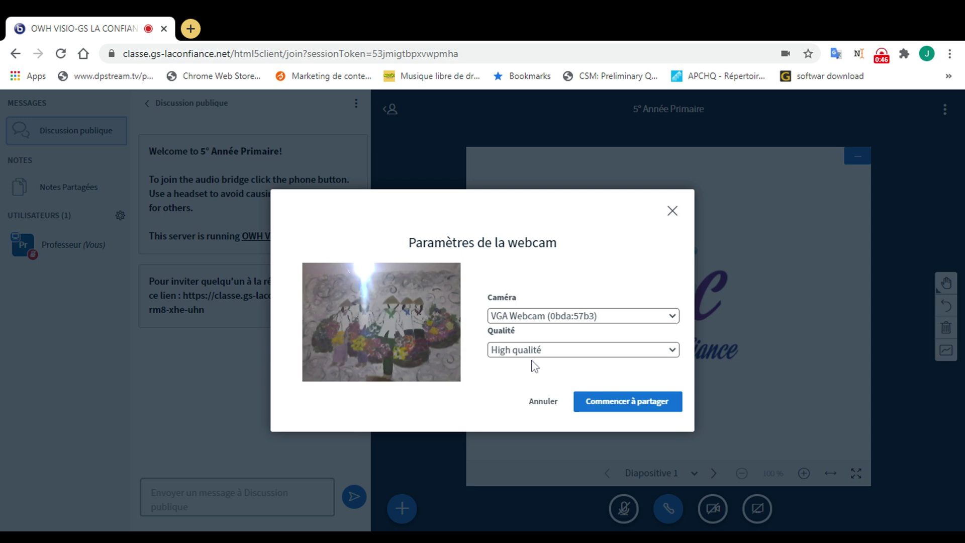
click(498, 375)
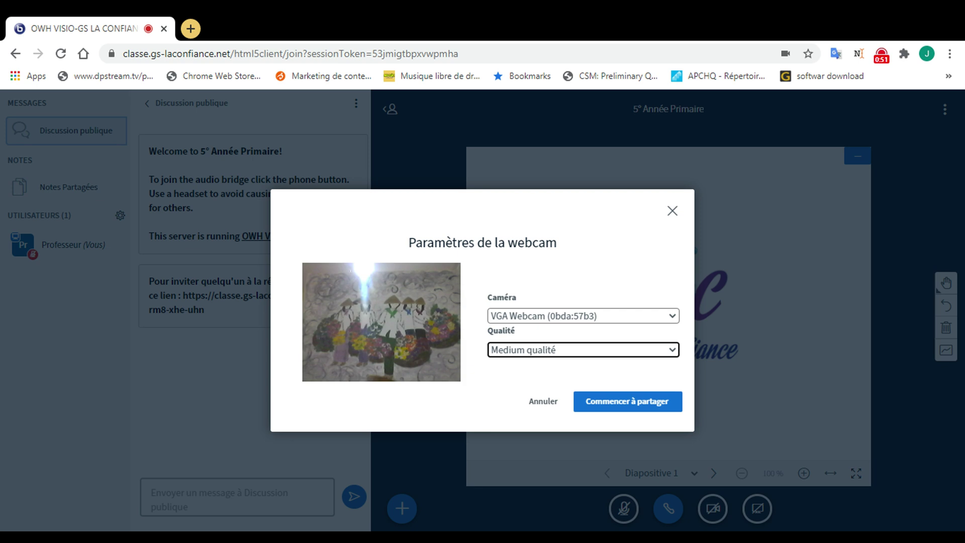
click(628, 404)
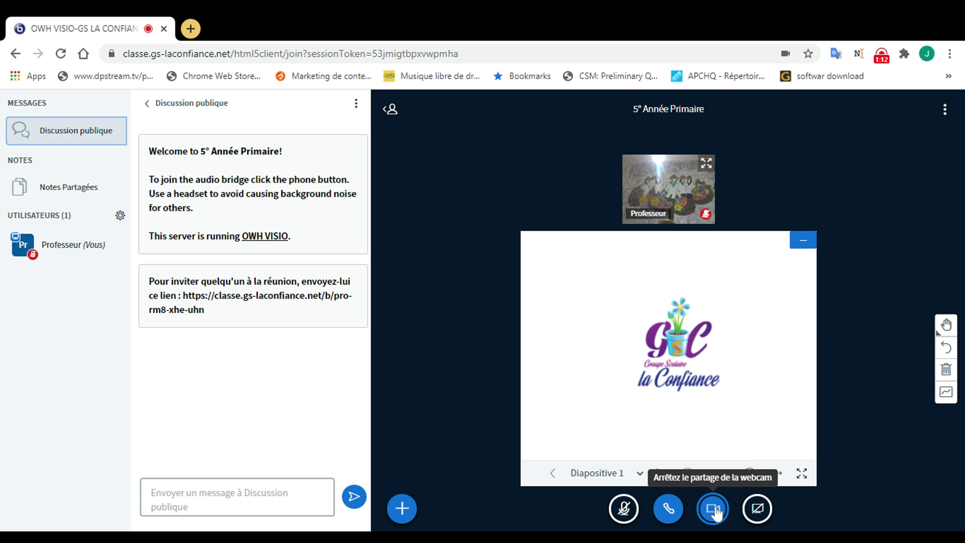
Step: Stop the webcam share, then unmute and mute the microphone again
click(716, 513)
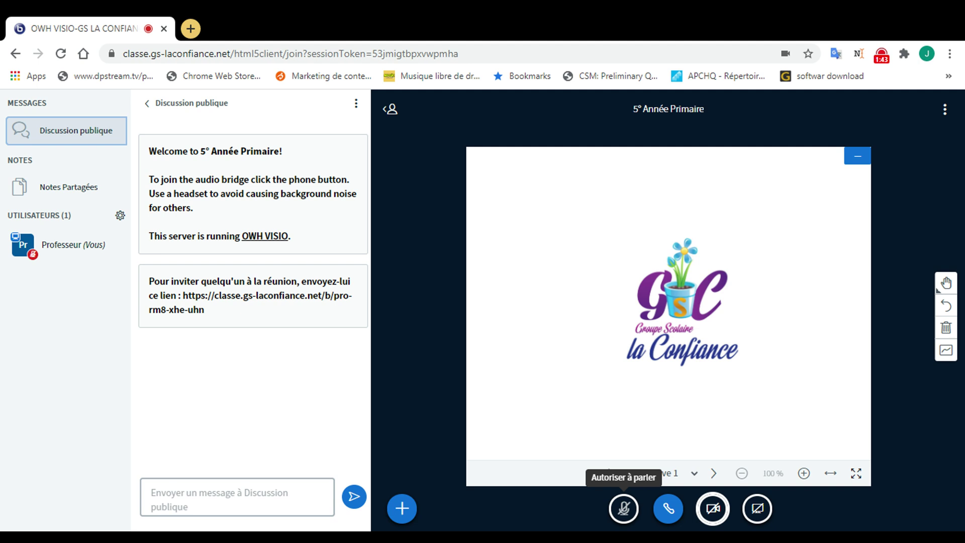
click(623, 509)
key(alt+m)
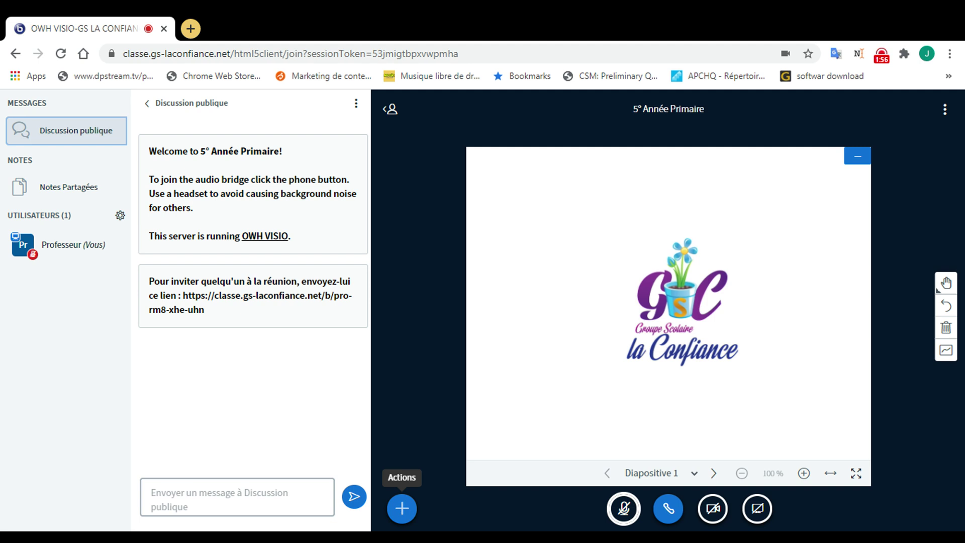
Step: Share the YouTube video from the pasted link, then stop the external video share
click(402, 510)
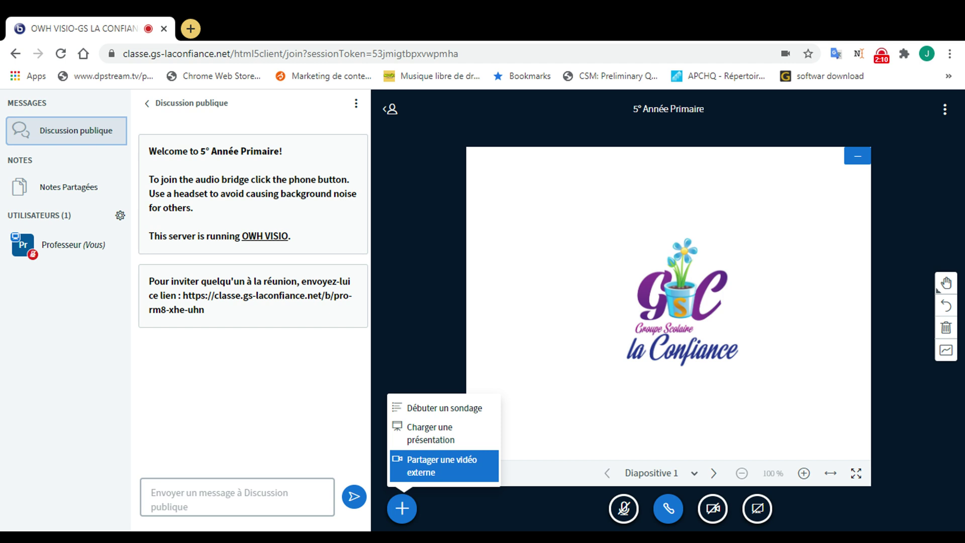
click(435, 470)
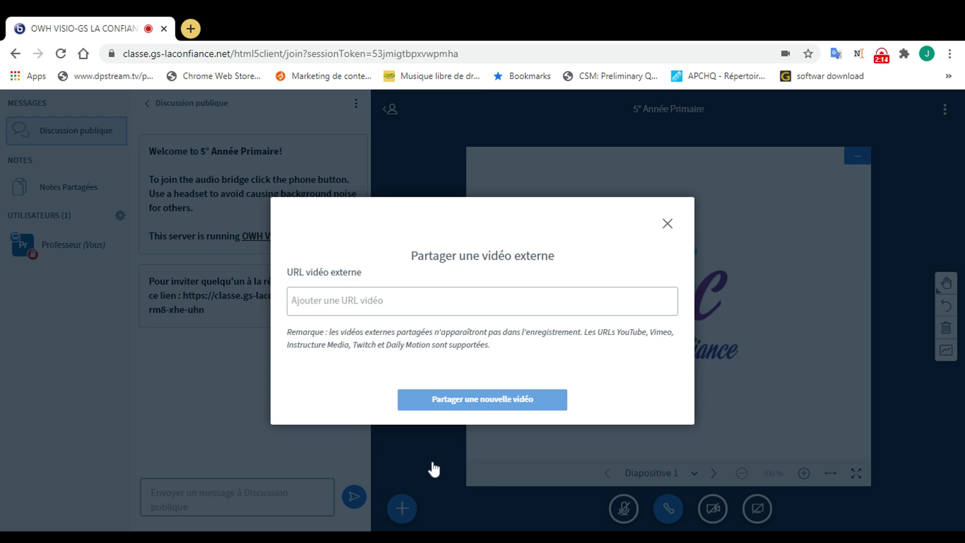
text(https://www.youtube.com/watch?v=s7deChQTRHE)
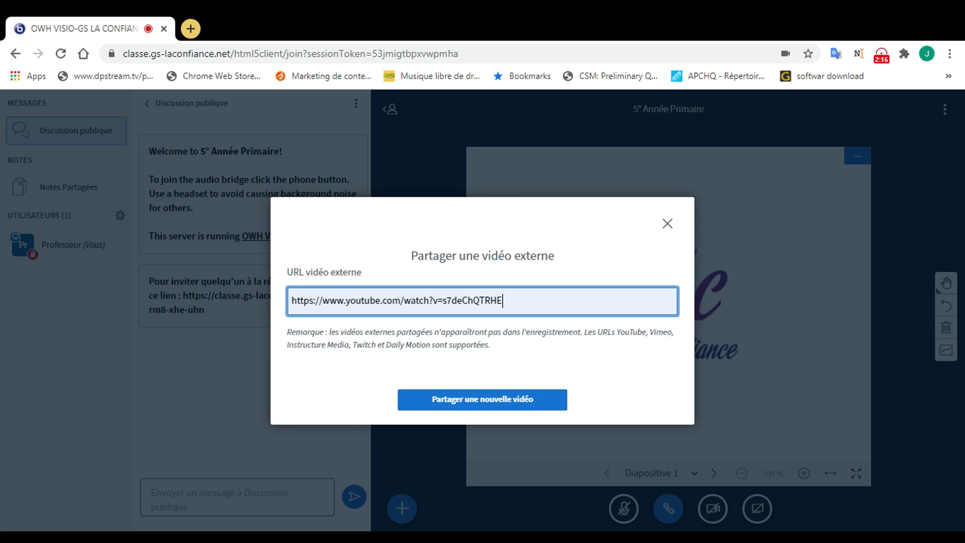
click(488, 405)
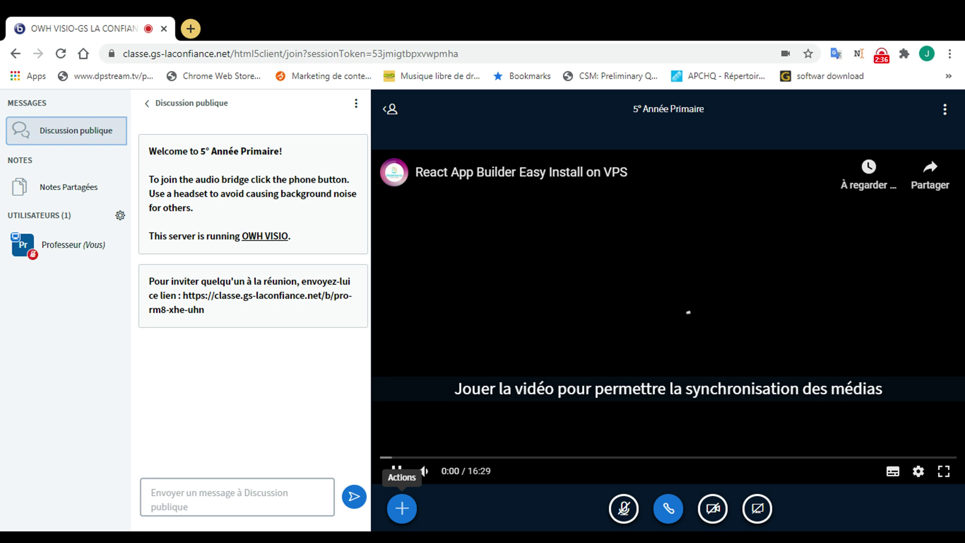
click(402, 508)
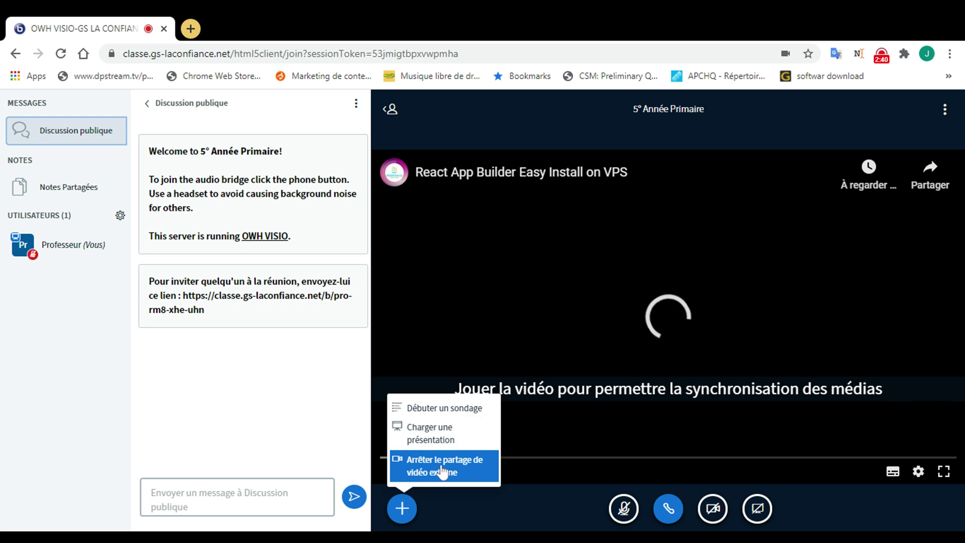
click(442, 471)
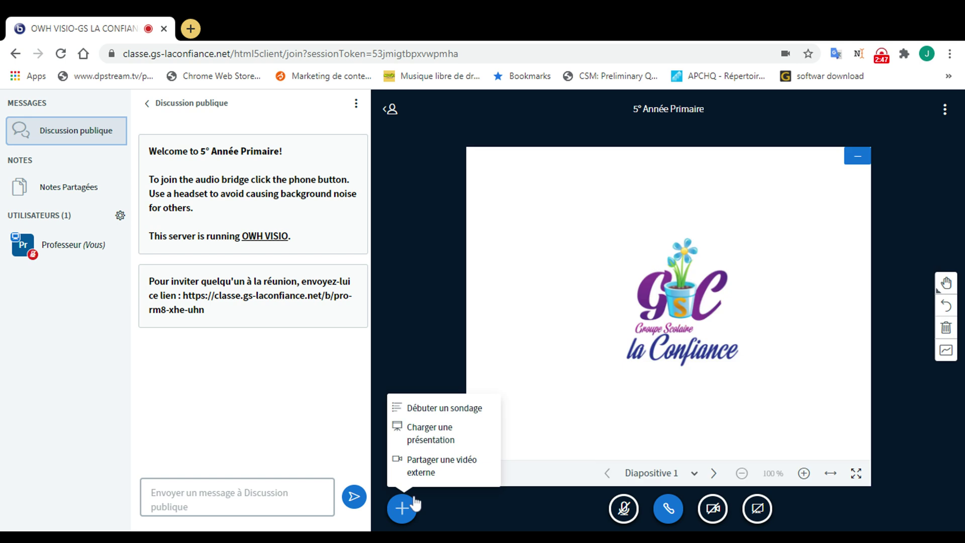
Step: Upload Présentation1.pptx, delete it, and confirm default.pdf as the current presentation
click(434, 436)
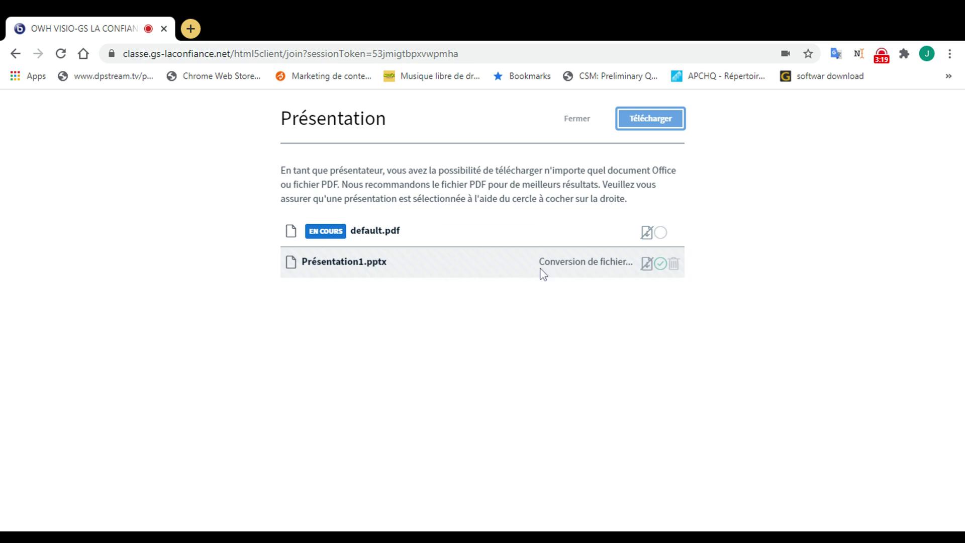
drag(539, 261, 610, 261)
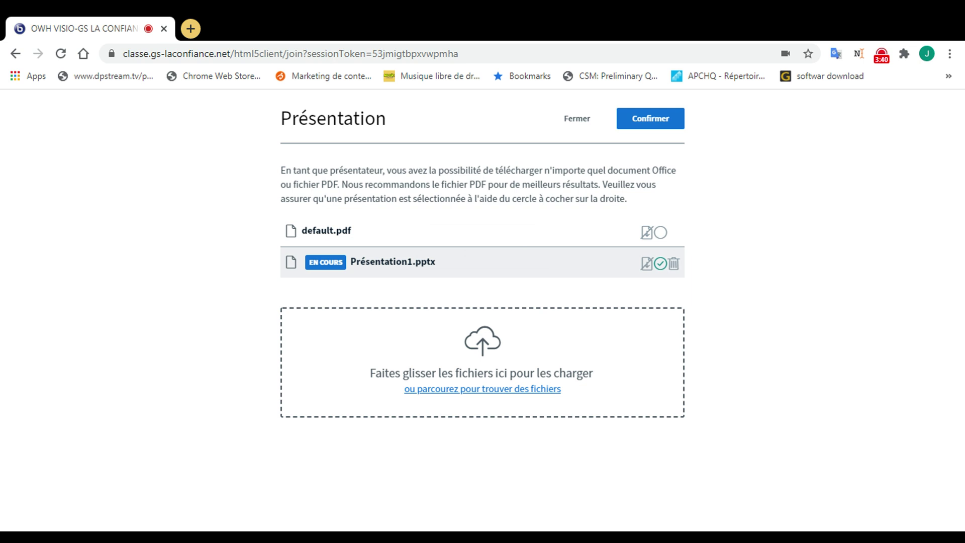
drag(430, 262, 350, 262)
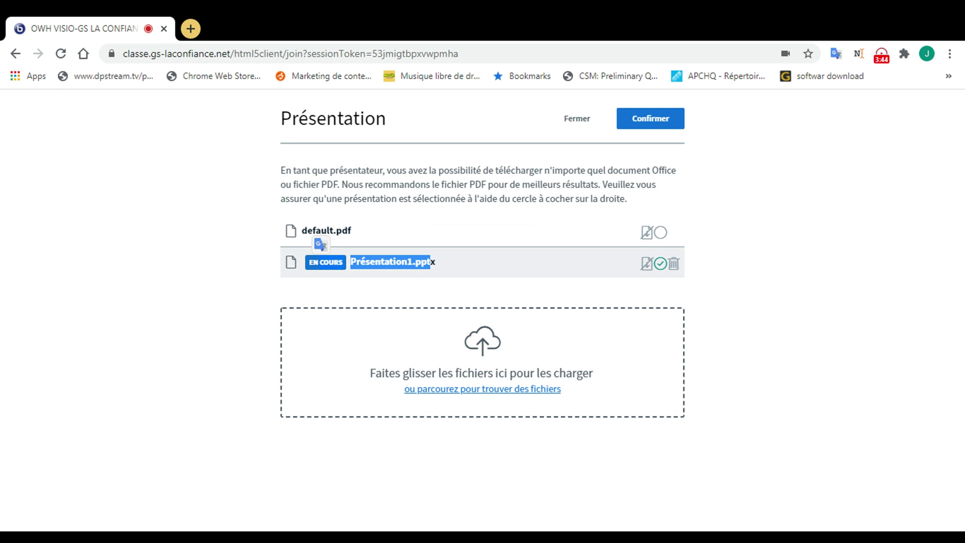
click(673, 264)
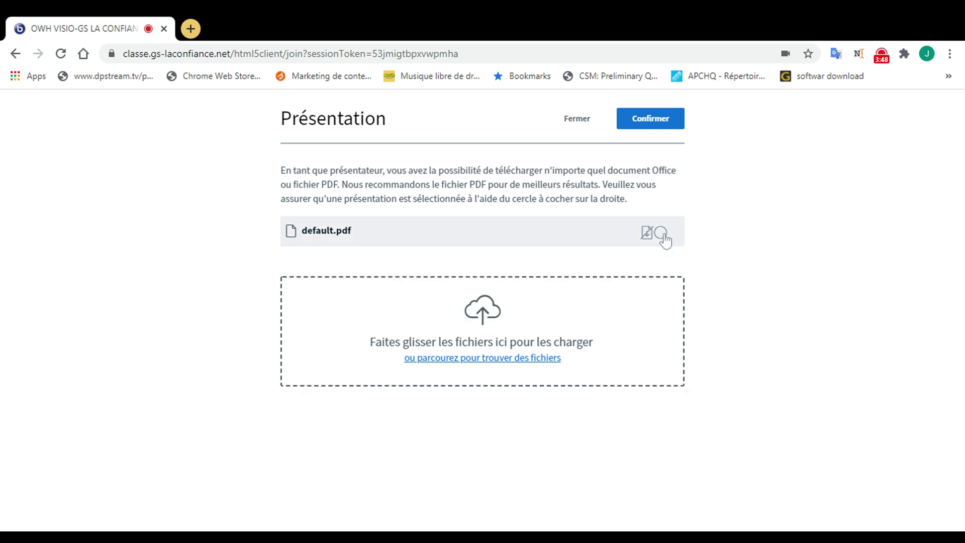
click(661, 233)
click(652, 121)
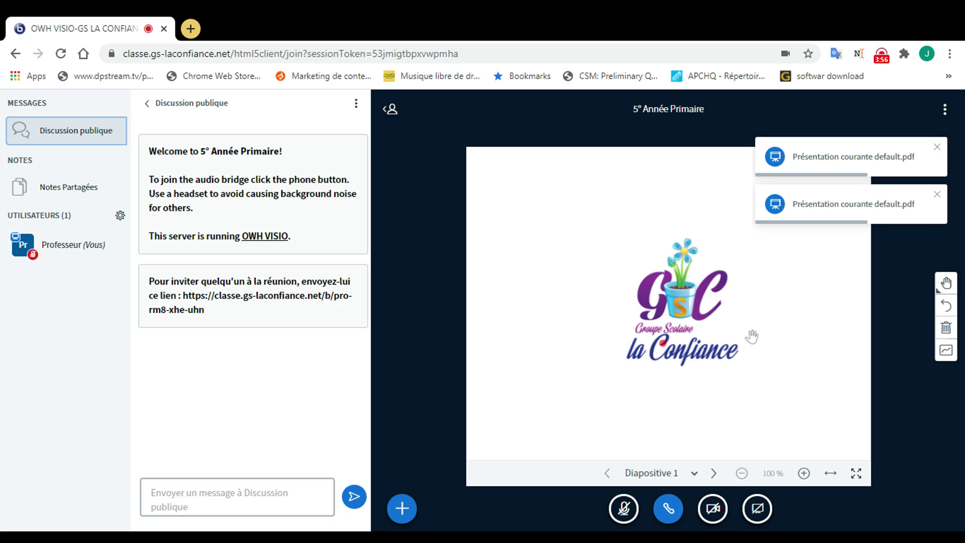
Step: Open the + actions menu to reach Débuter un sondage
click(401, 508)
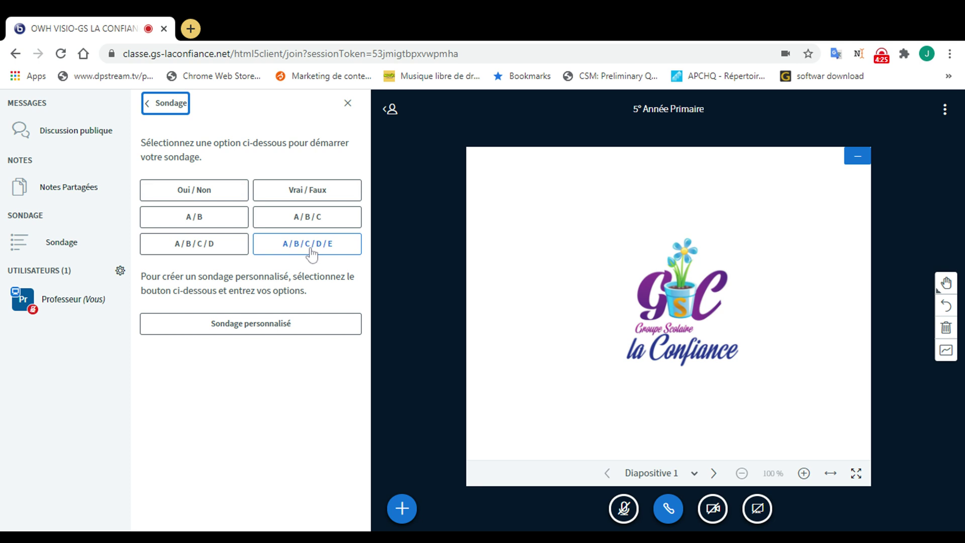
Step: Launch a yes/no poll using the Oui / Non preset in the Sondage panel
click(248, 327)
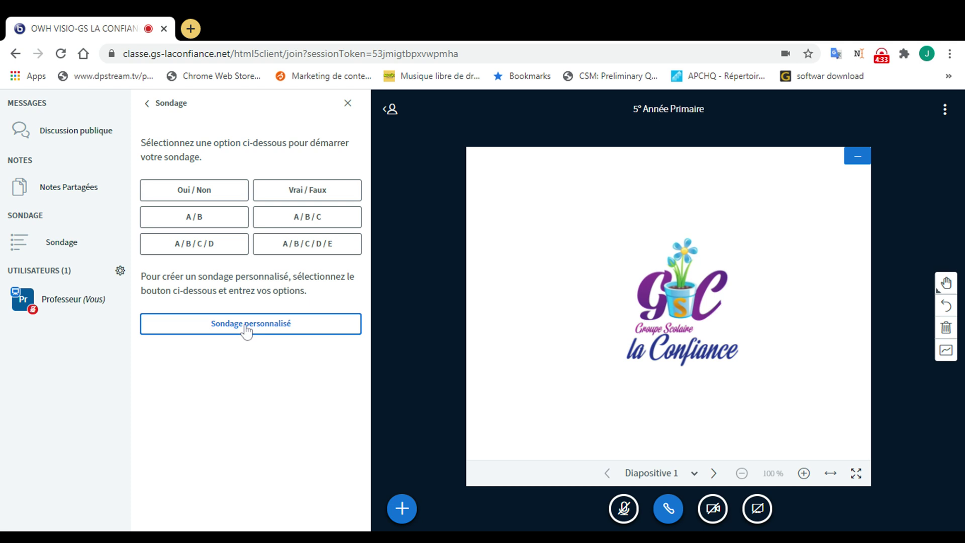
click(246, 328)
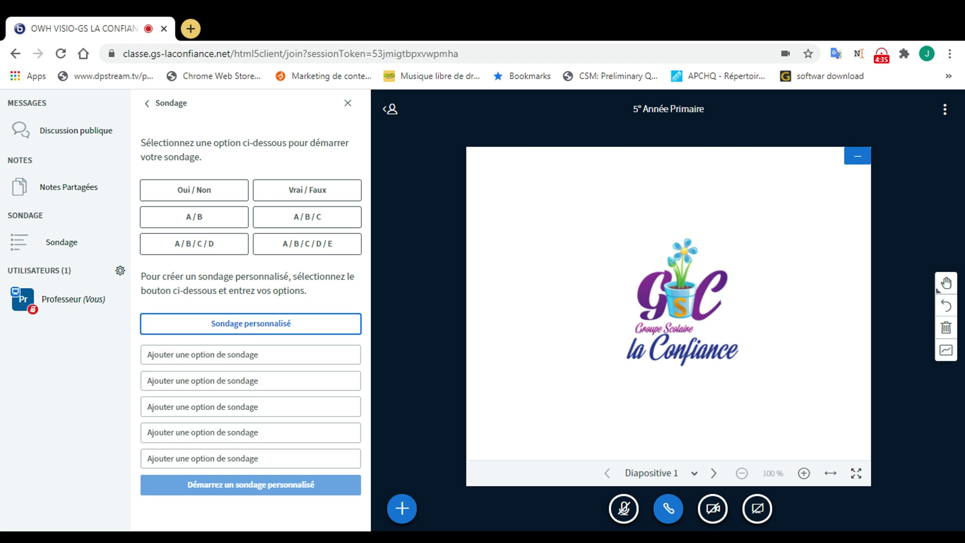
click(246, 355)
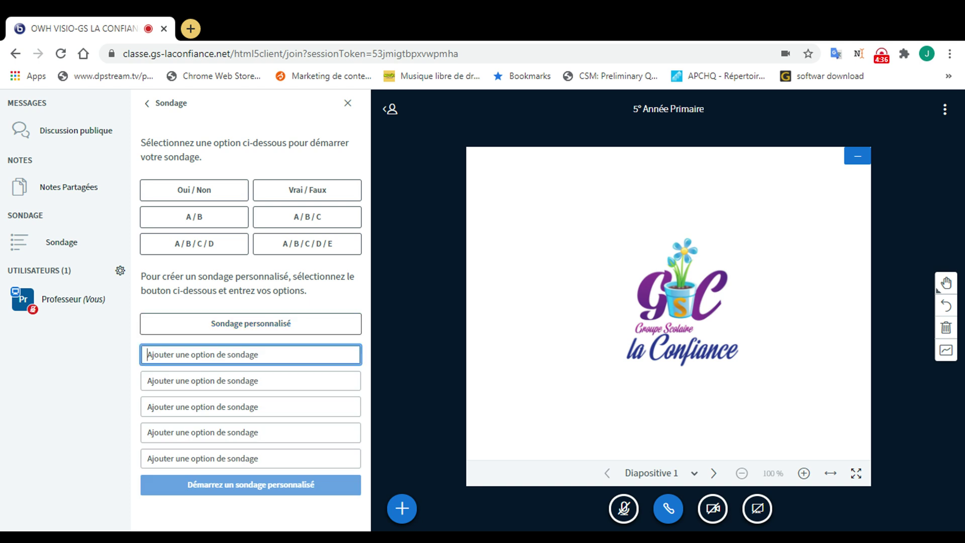
click(246, 406)
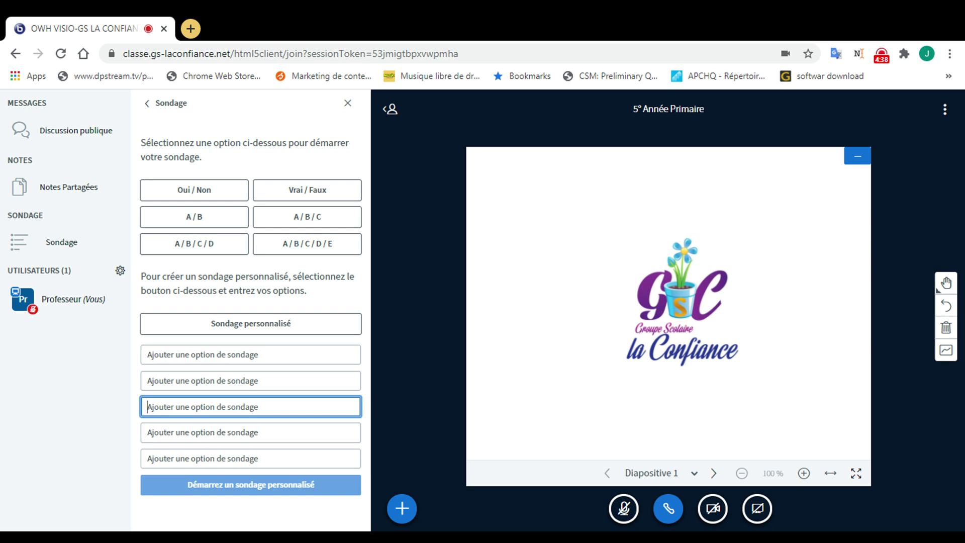
click(250, 459)
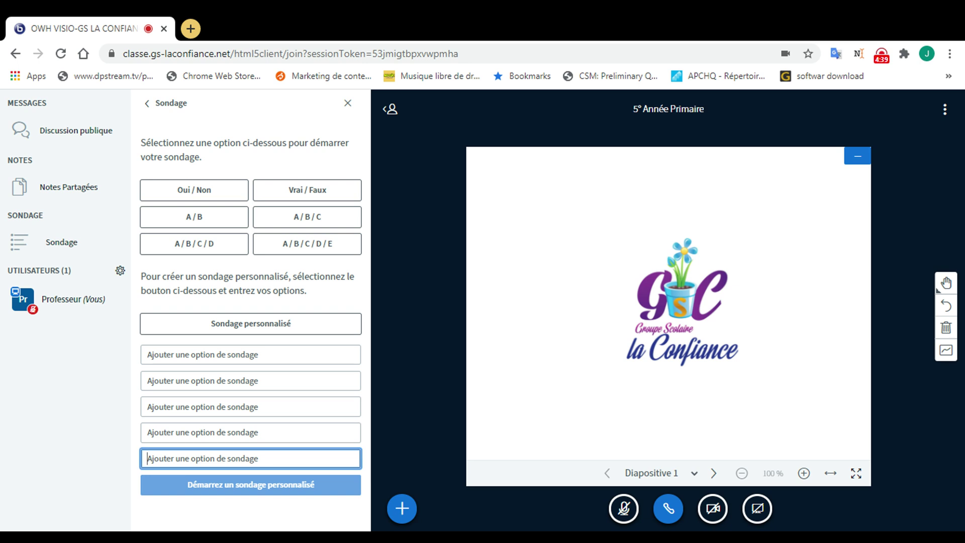
click(201, 194)
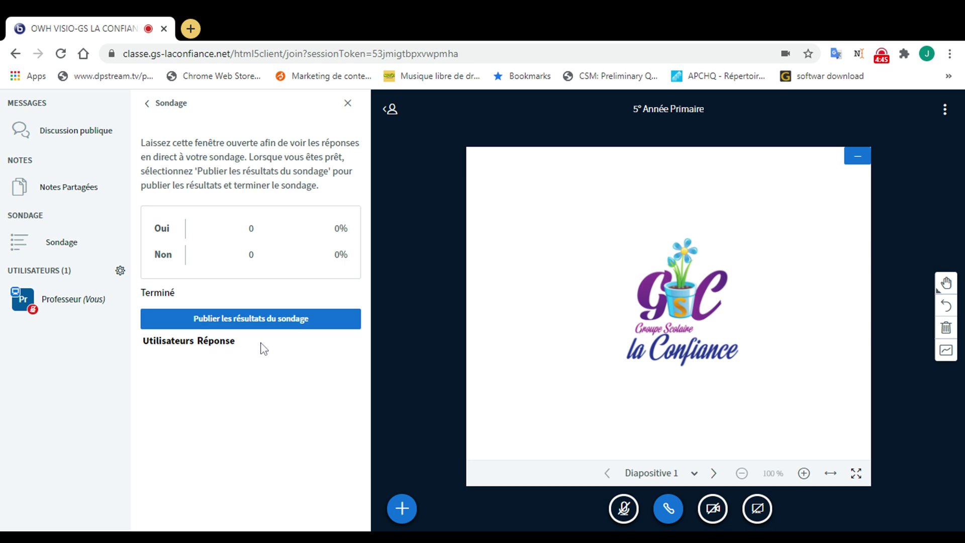
Step: Publish the Oui/Non poll results to the slide as a 0% chart
click(253, 322)
click(247, 321)
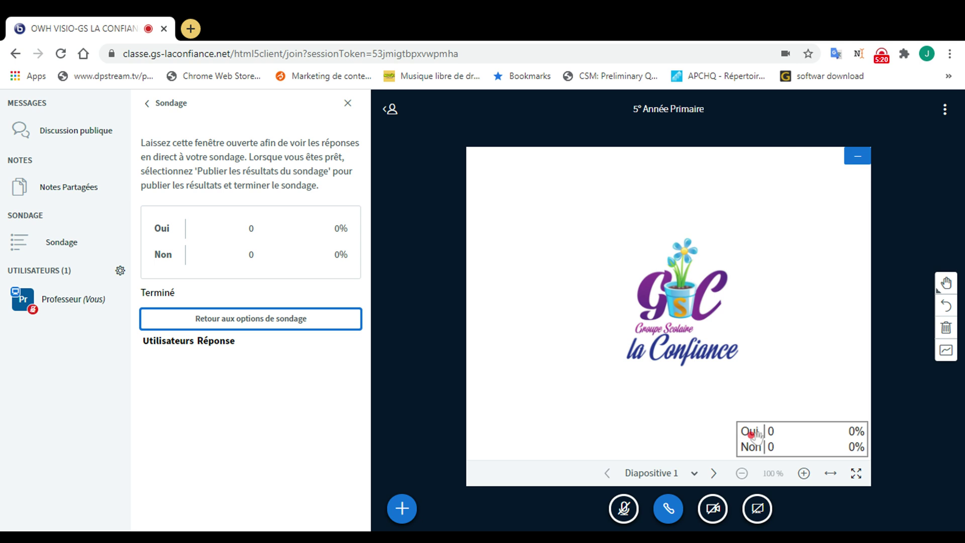
Step: Close the poll panel and collapse the sidebar, then open the presenter actions list
click(267, 321)
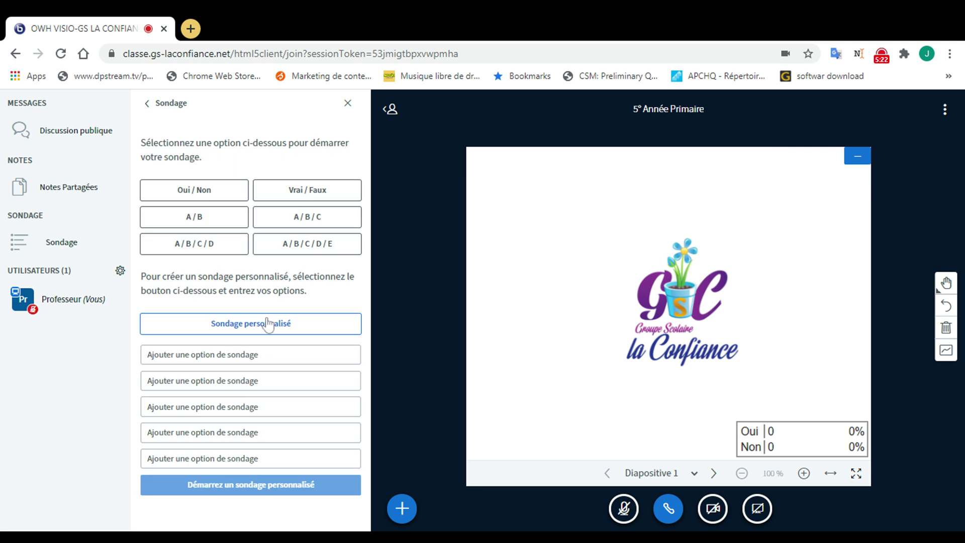
click(176, 108)
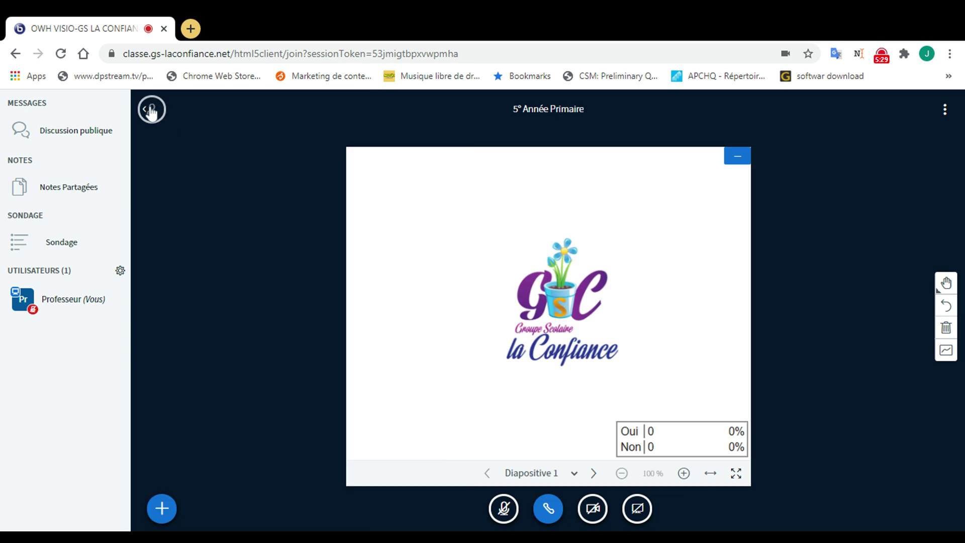
click(151, 109)
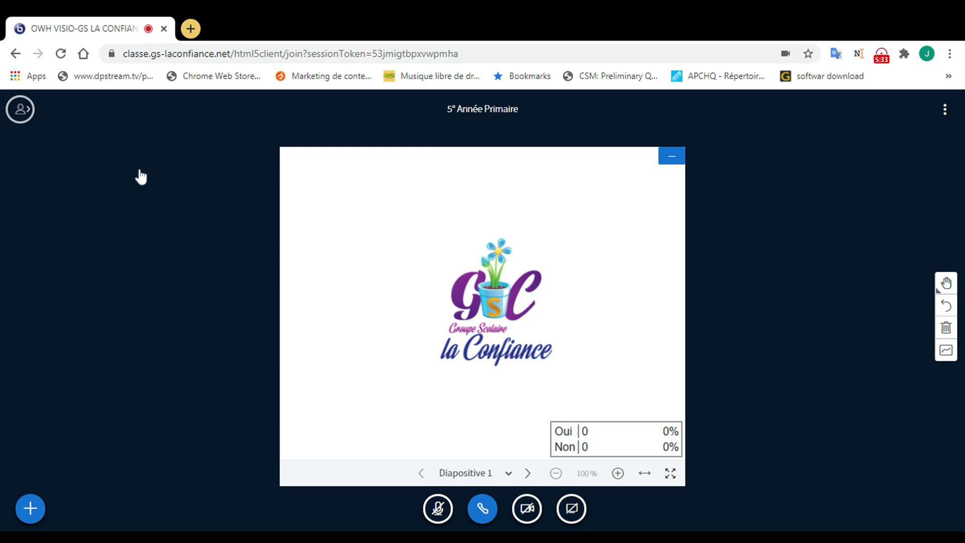
click(161, 508)
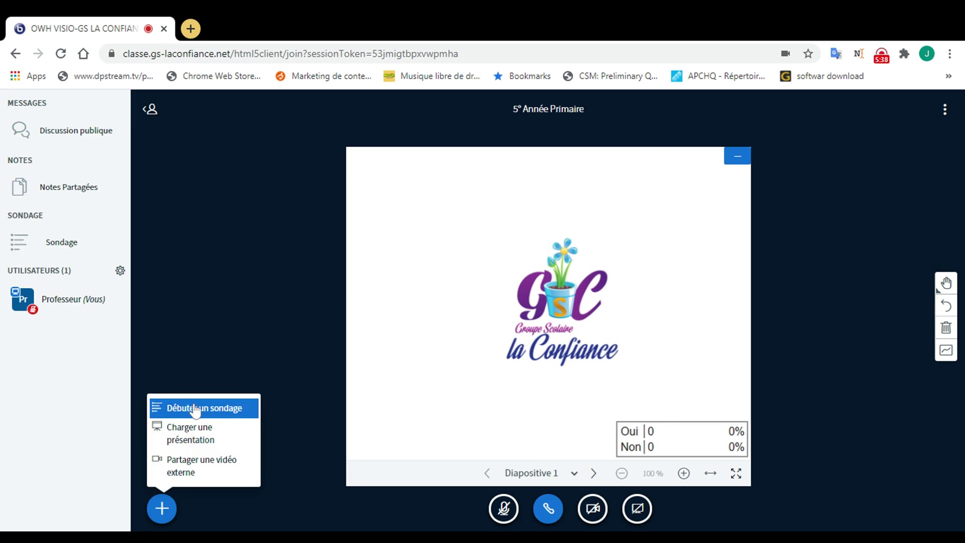
Step: Choose Débuter un sondage from the presenter actions menu
click(195, 411)
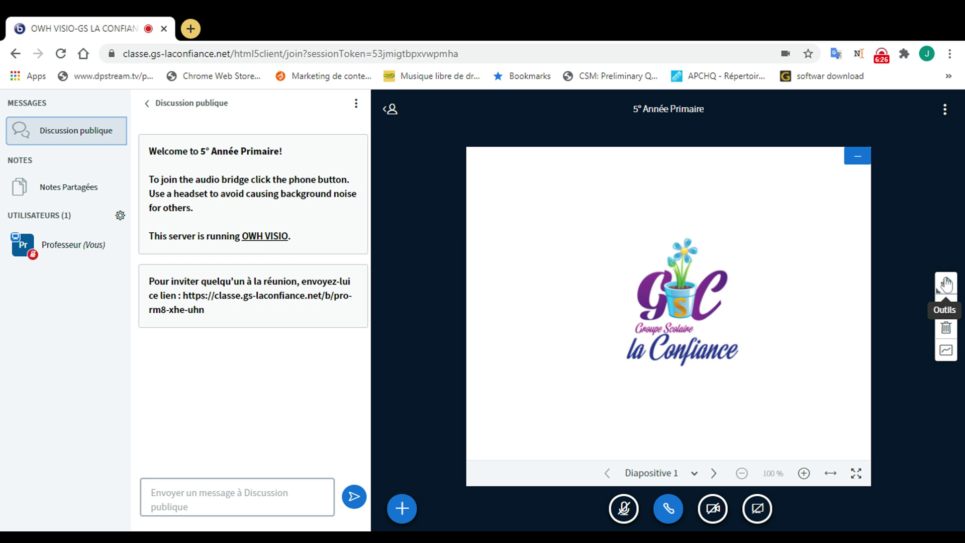
Step: Advance the presentation to Diapositive 2, the blank whiteboard slide
click(946, 285)
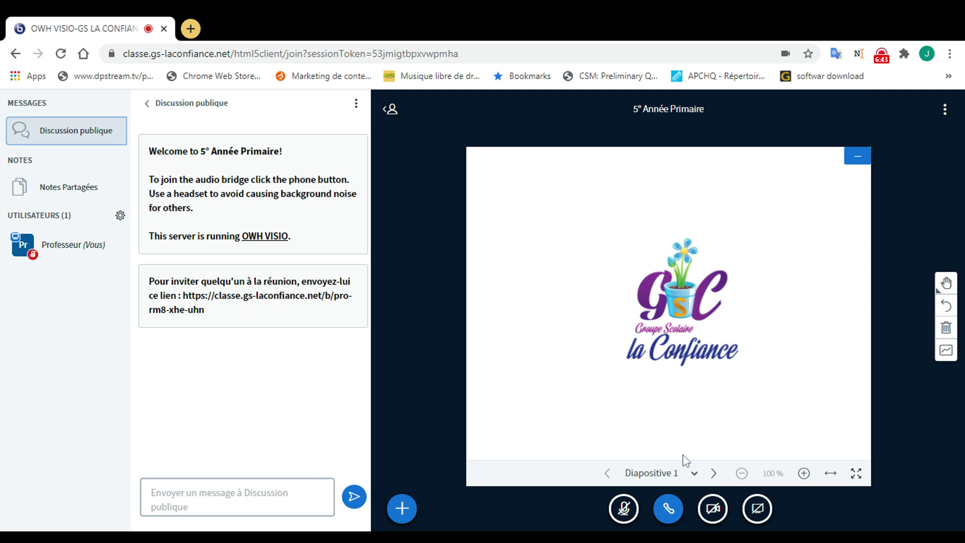
key(Right)
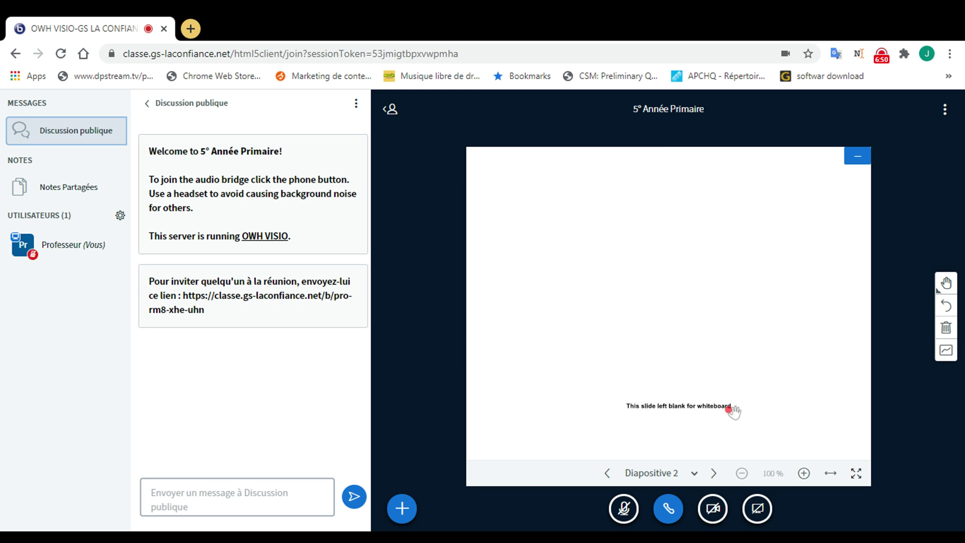
Step: With the Pencil tool, draw a red R, a fan shape and several crossing lines on Diapositive 2
click(946, 283)
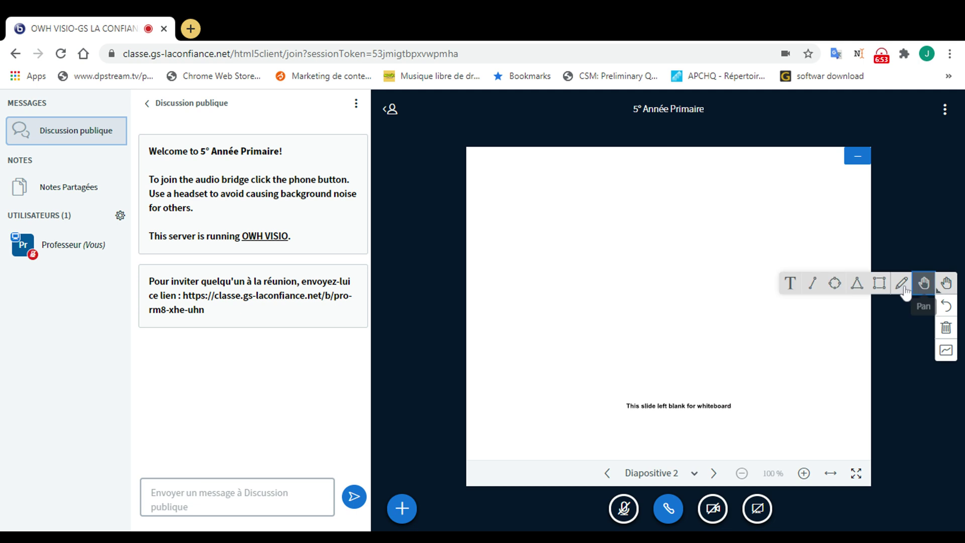
click(902, 284)
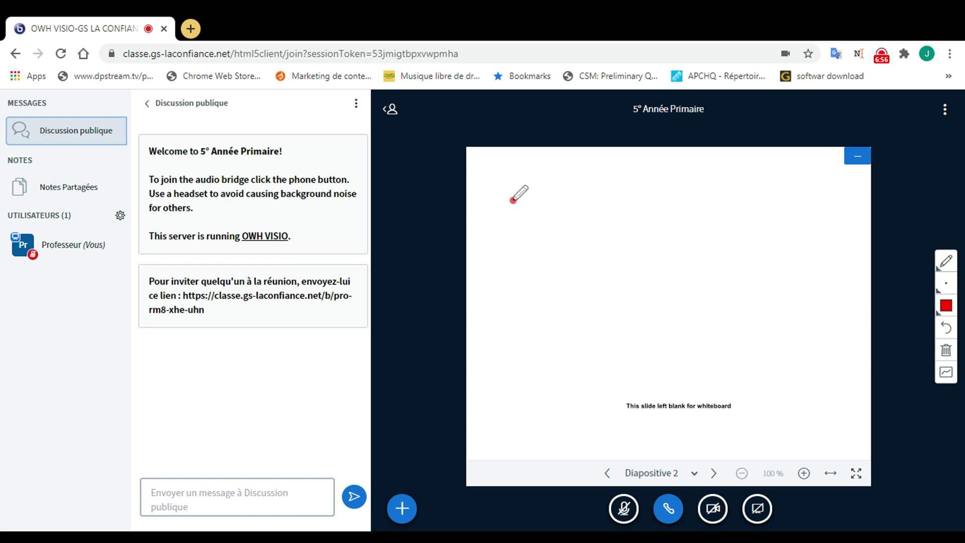
drag(513, 200, 532, 249)
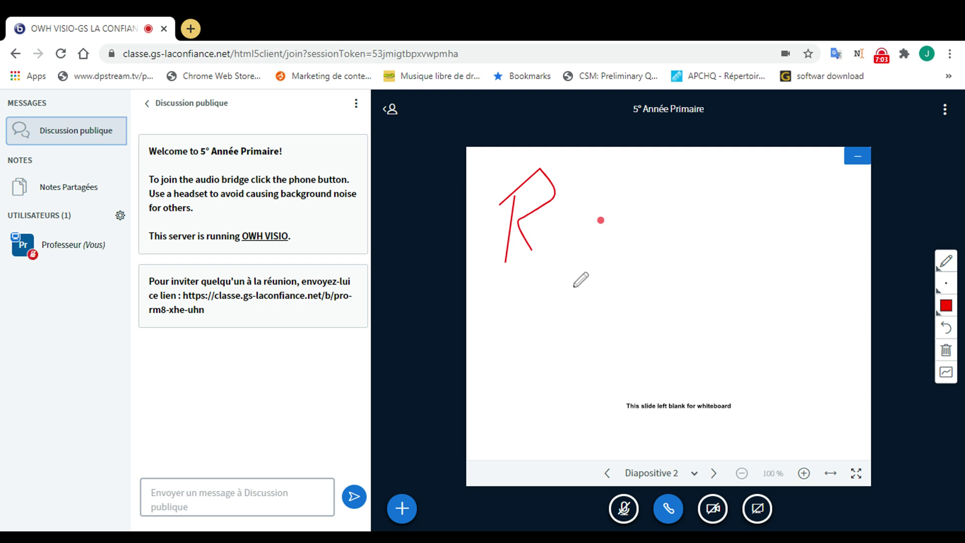
drag(612, 211, 613, 216)
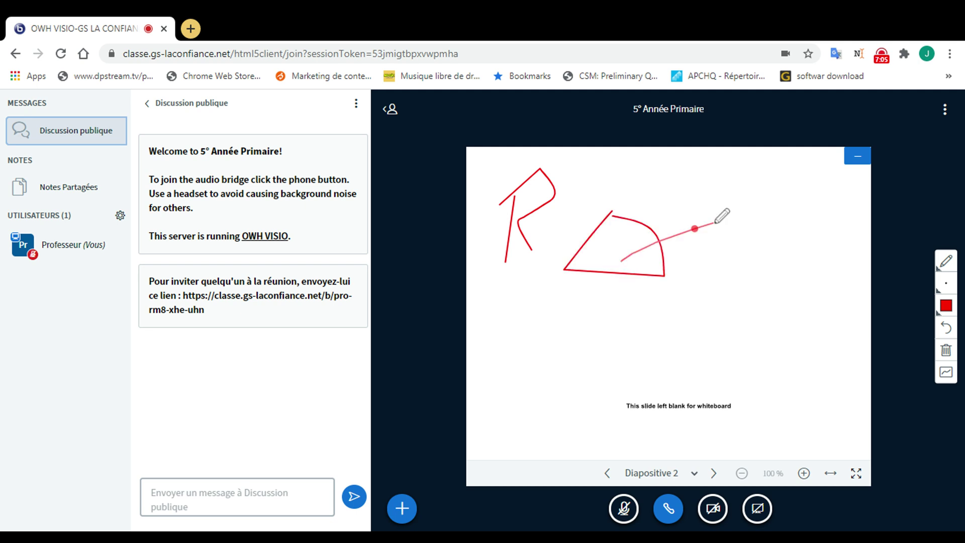
drag(715, 223, 720, 222)
drag(665, 194, 720, 268)
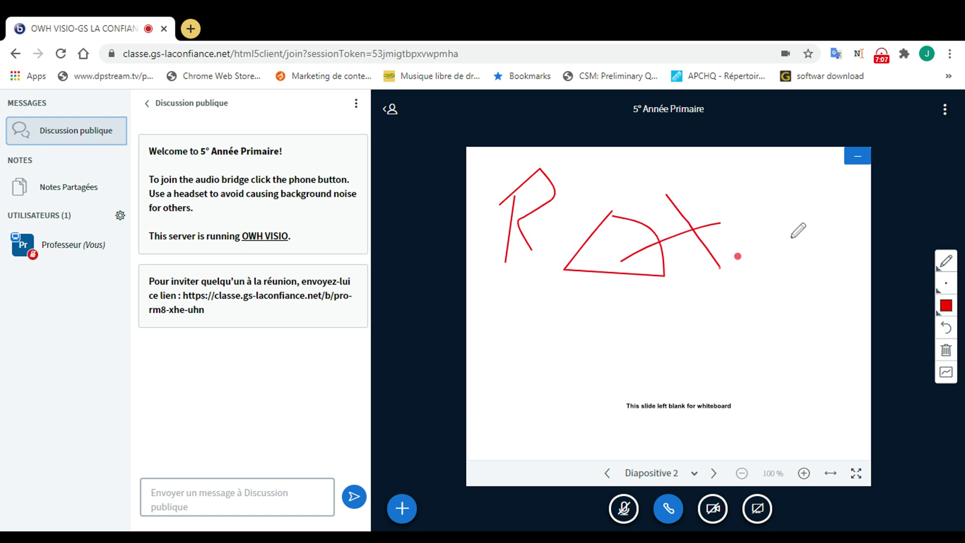
drag(791, 237, 597, 304)
drag(576, 222, 657, 326)
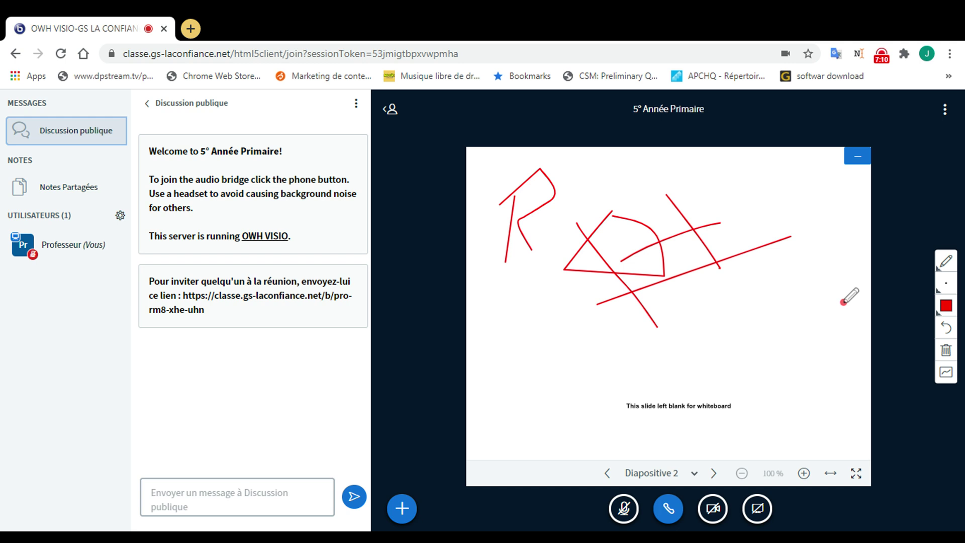
click(946, 261)
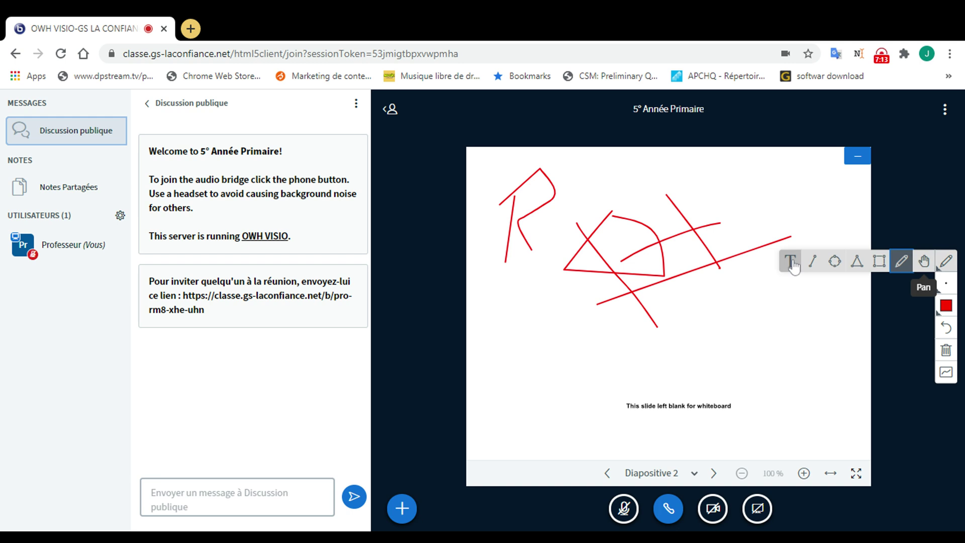
click(791, 261)
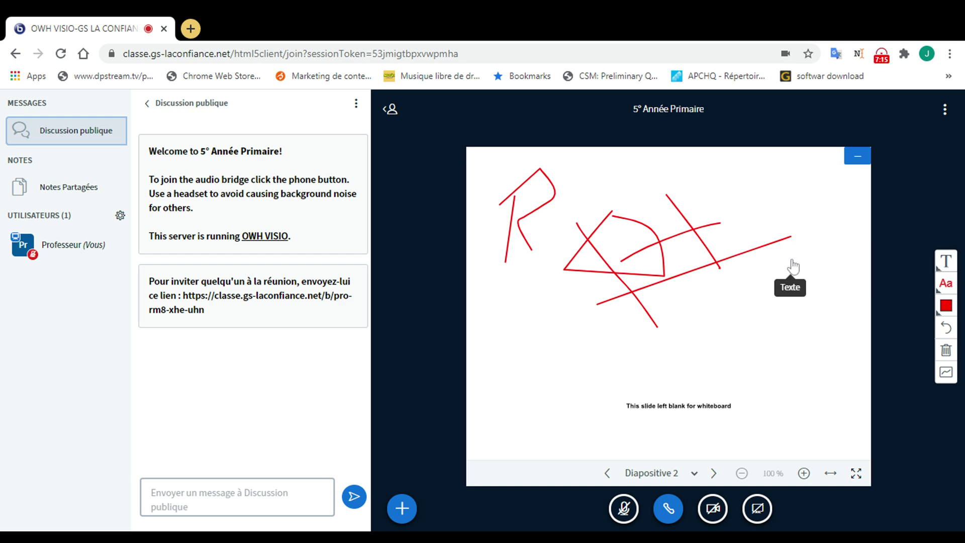
drag(871, 372, 751, 310)
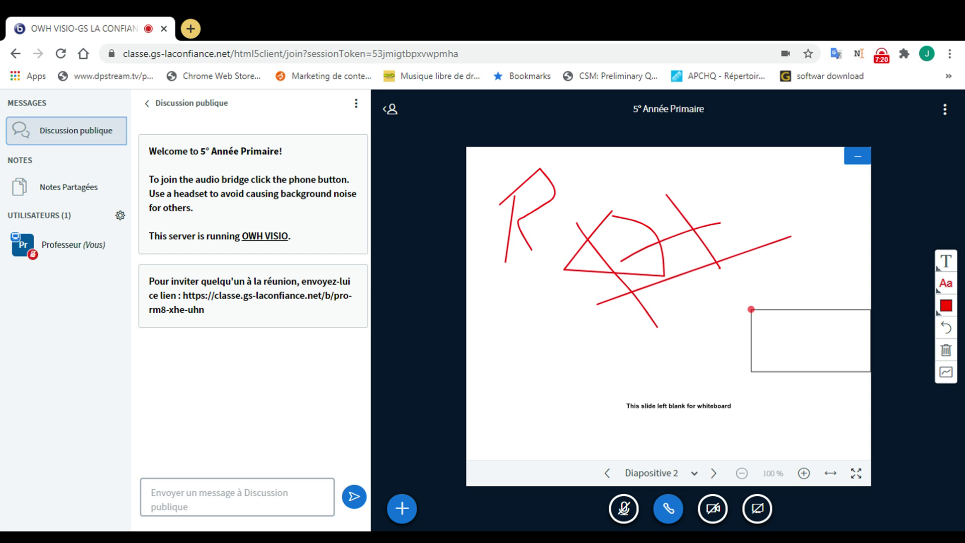
text(a ertd)
click(947, 285)
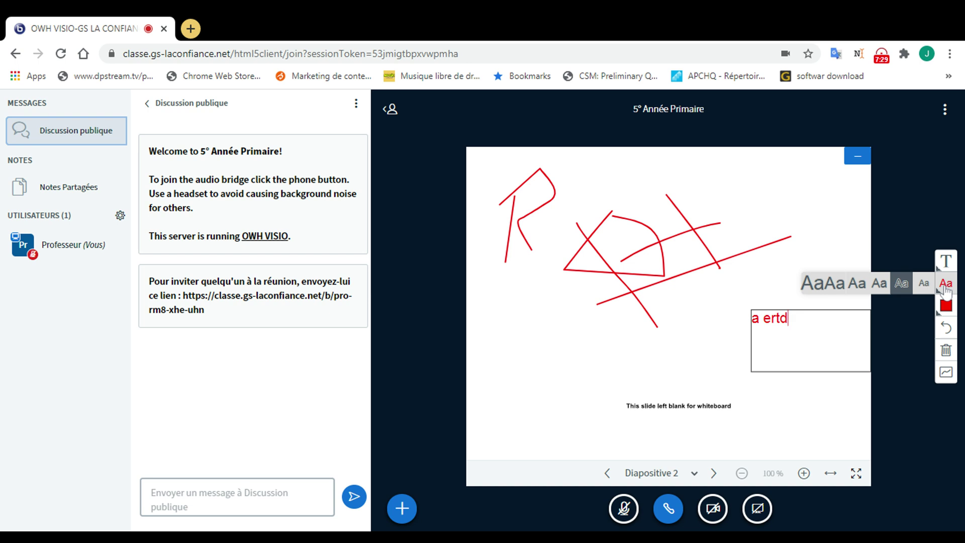
click(828, 285)
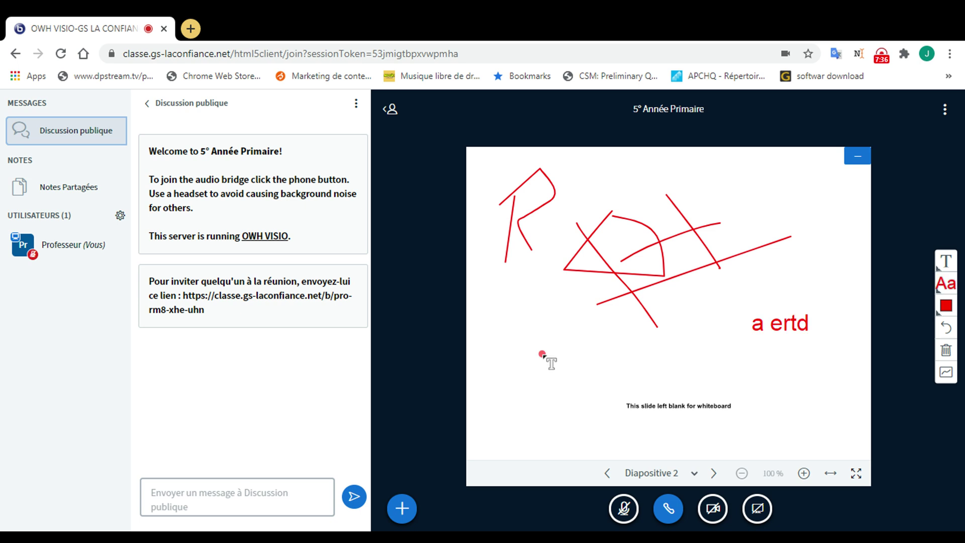
drag(728, 398, 607, 337)
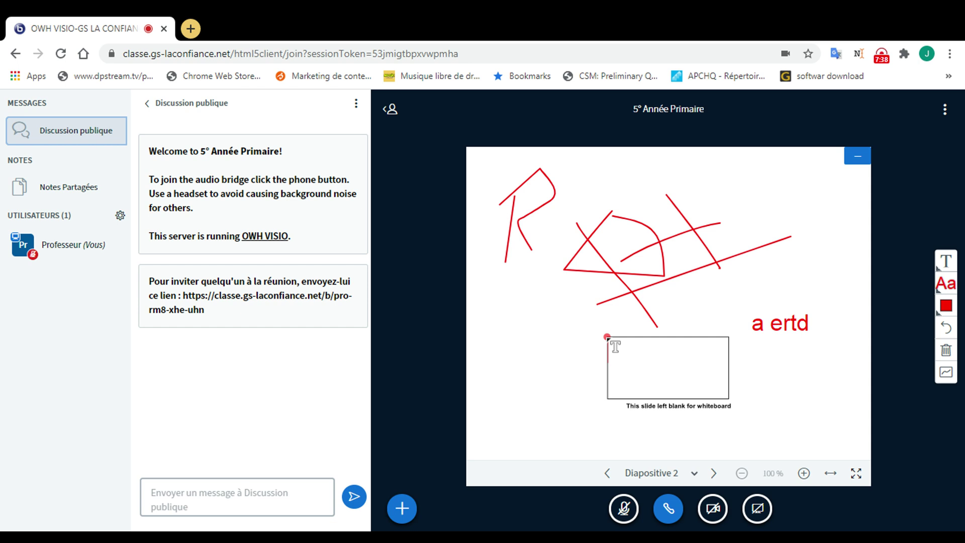
text(fzfsdfdfqd)
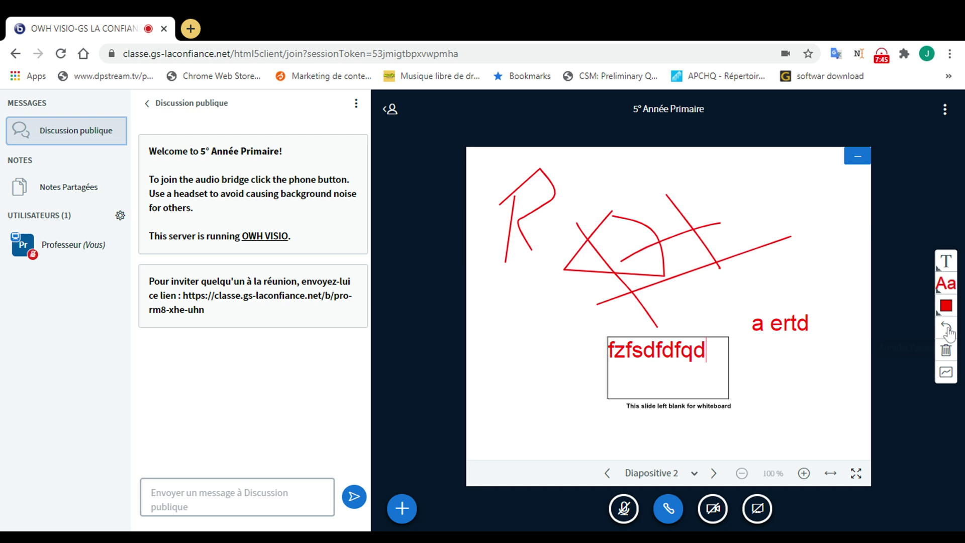
click(946, 329)
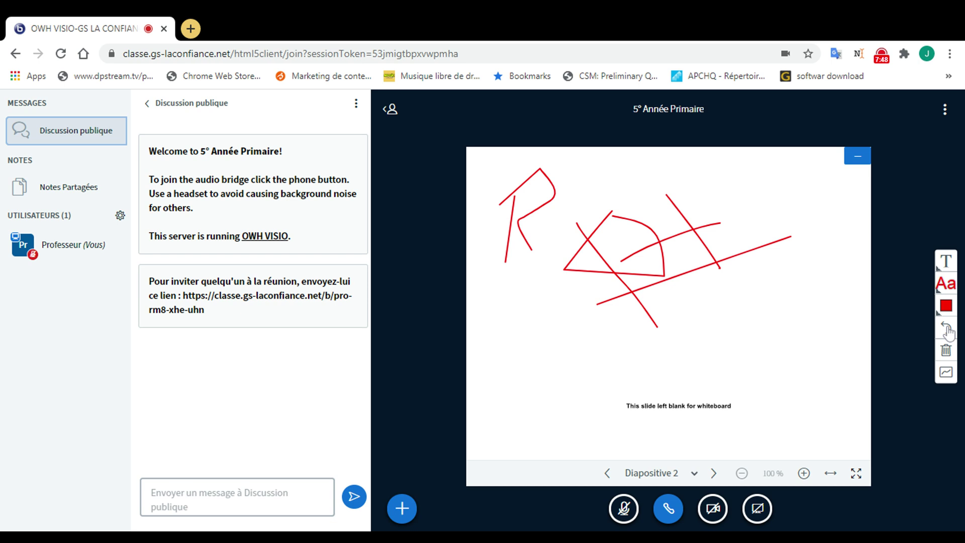
Step: Undo the latest red strokes, then clear every annotation from Diapositive 2
click(948, 331)
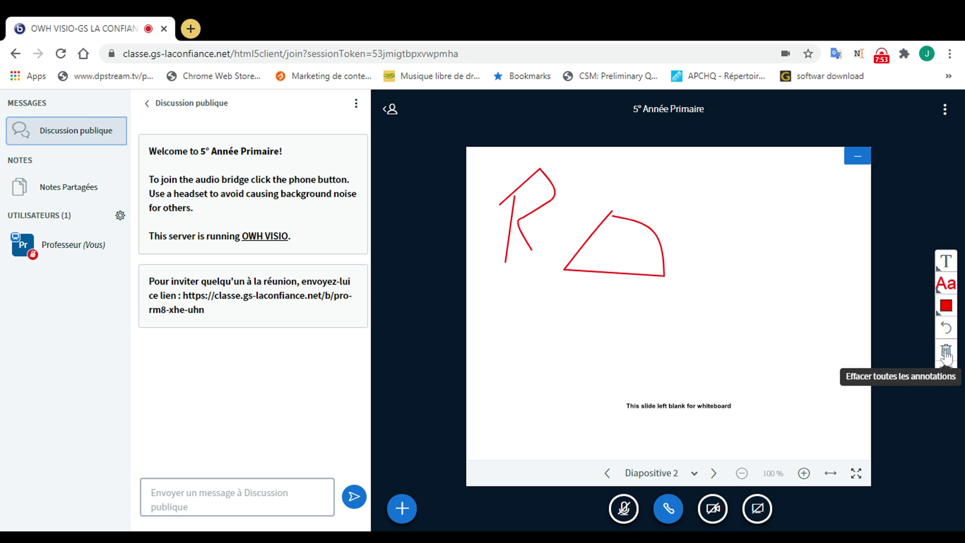
click(946, 355)
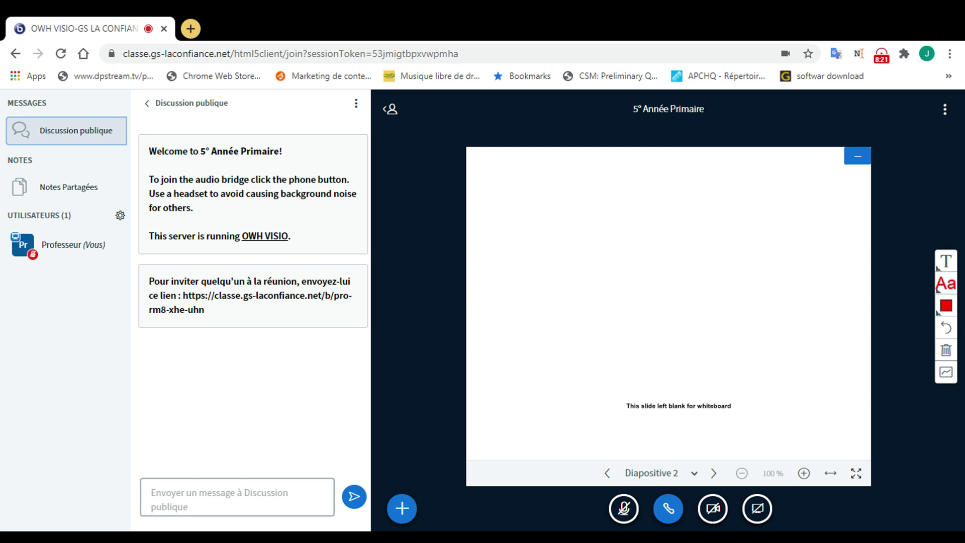
Step: Post 'bienvenue à tous' in the public chat and open a new browser tab
click(237, 497)
text(vous l)
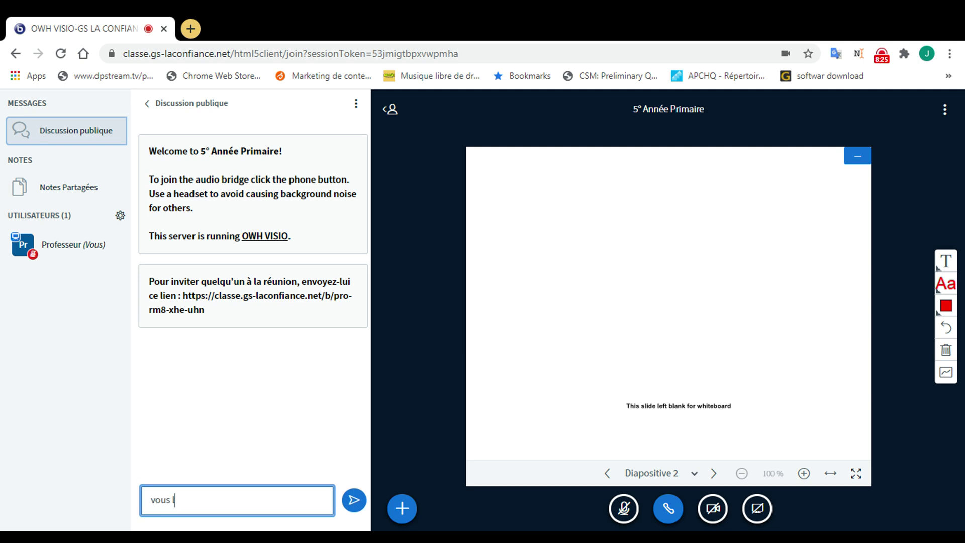
key(BackSpace)
key(BackSpace)
key(BackSpace)
key(BackSpace)
key(BackSpace)
key(BackSpace)
text(bienvenue à tous)
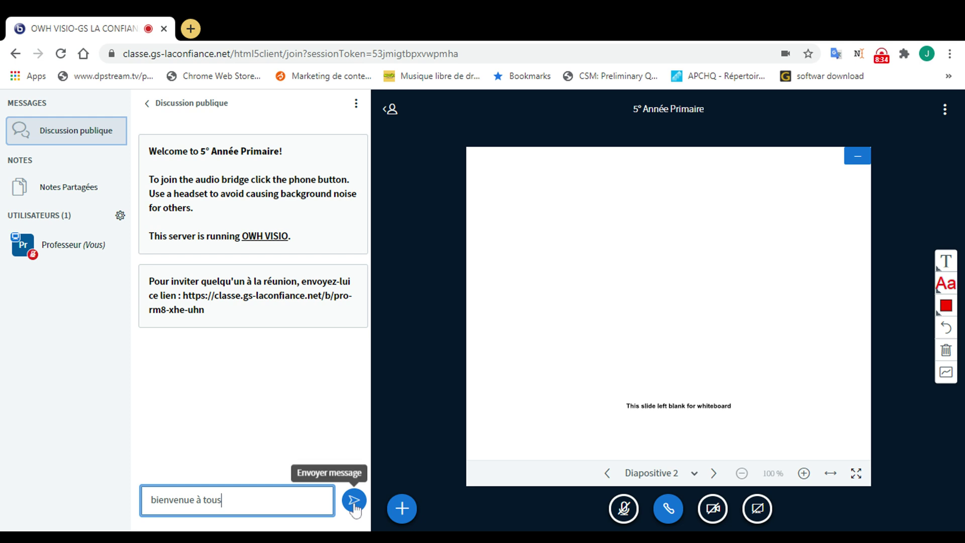
click(354, 501)
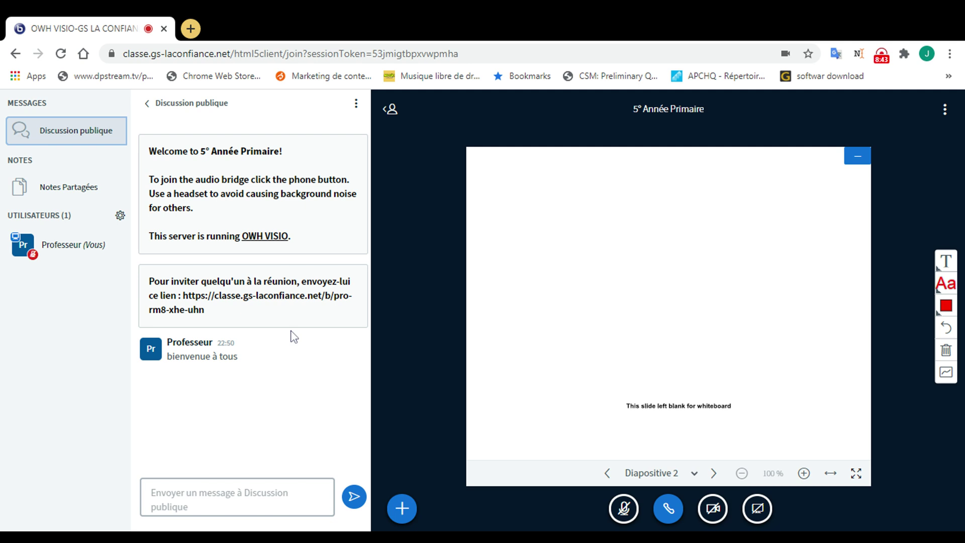
click(191, 30)
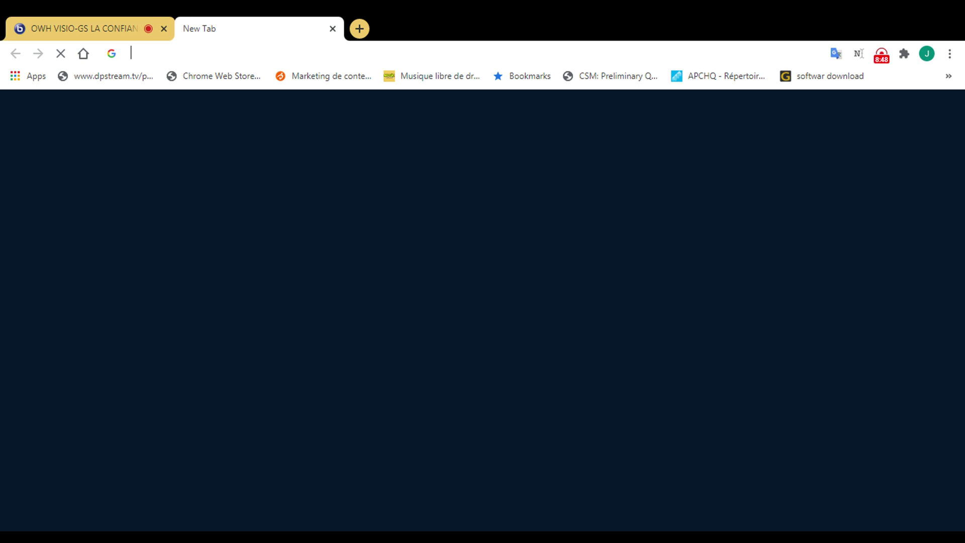
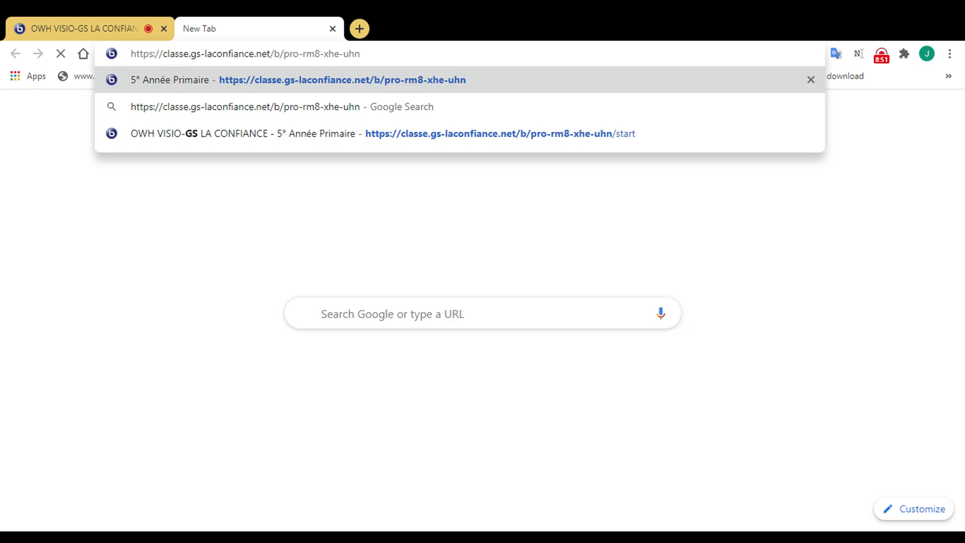
Step: Open the pasted invite link in the new tab, join 5° Année Primaire, then return to the original tab
key(Return)
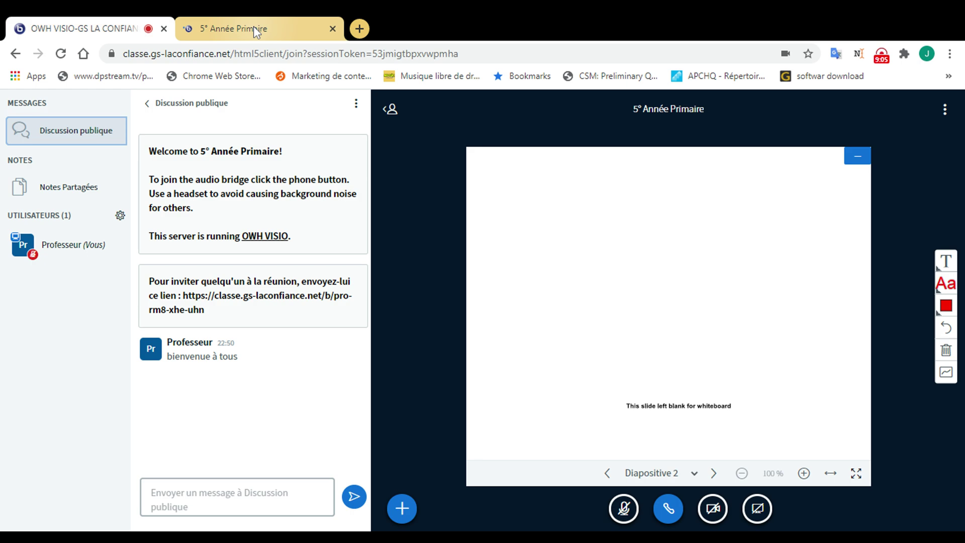
click(254, 27)
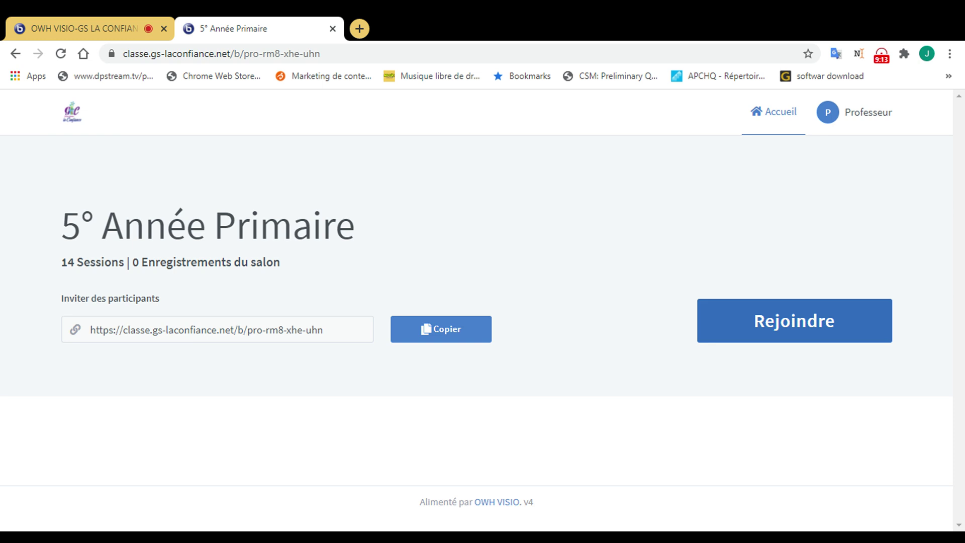
click(794, 321)
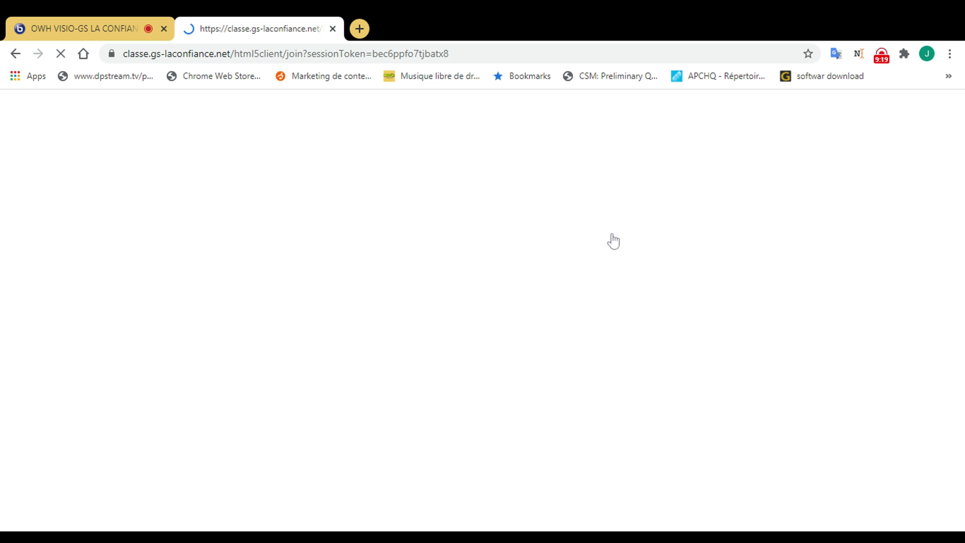
click(107, 31)
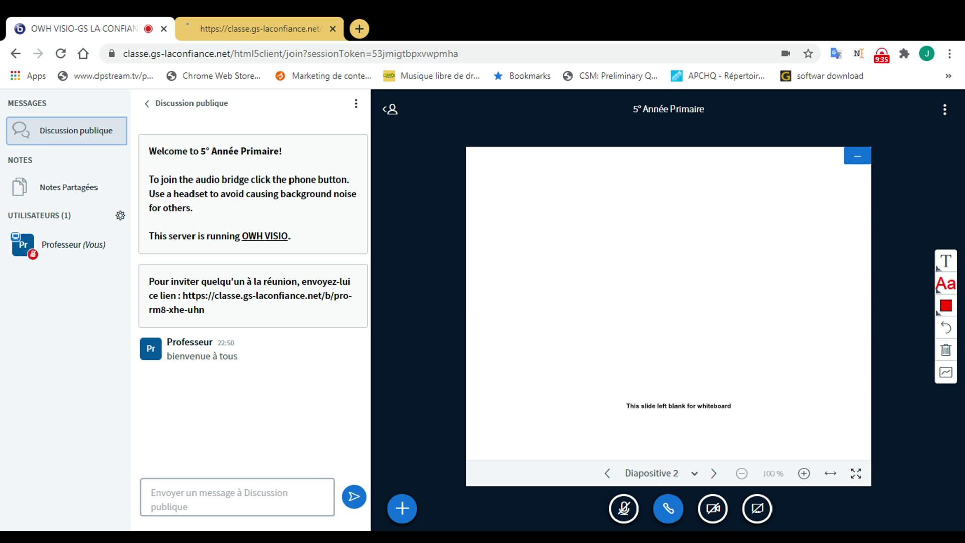
Step: Compare the teacher's and second participant's tabs, then close the second participant's tab
click(206, 32)
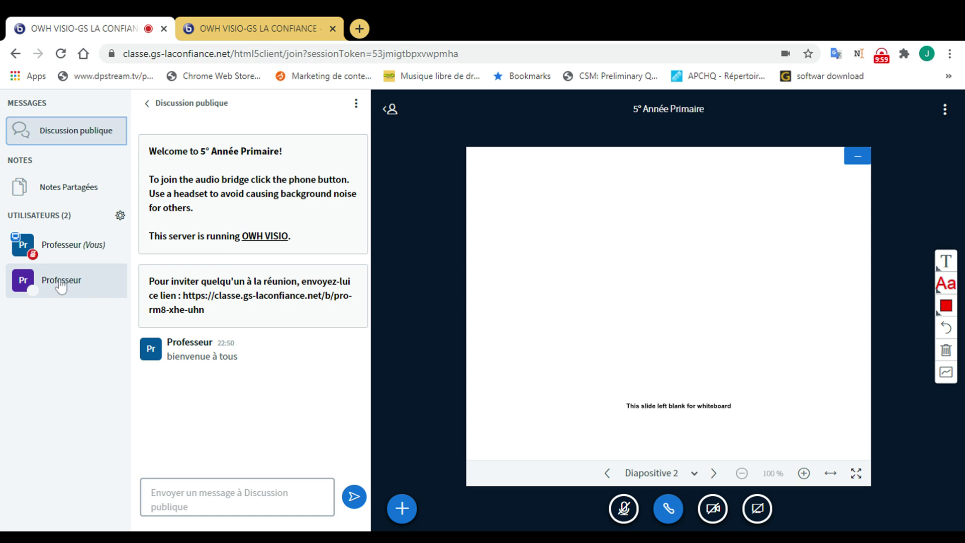
click(247, 31)
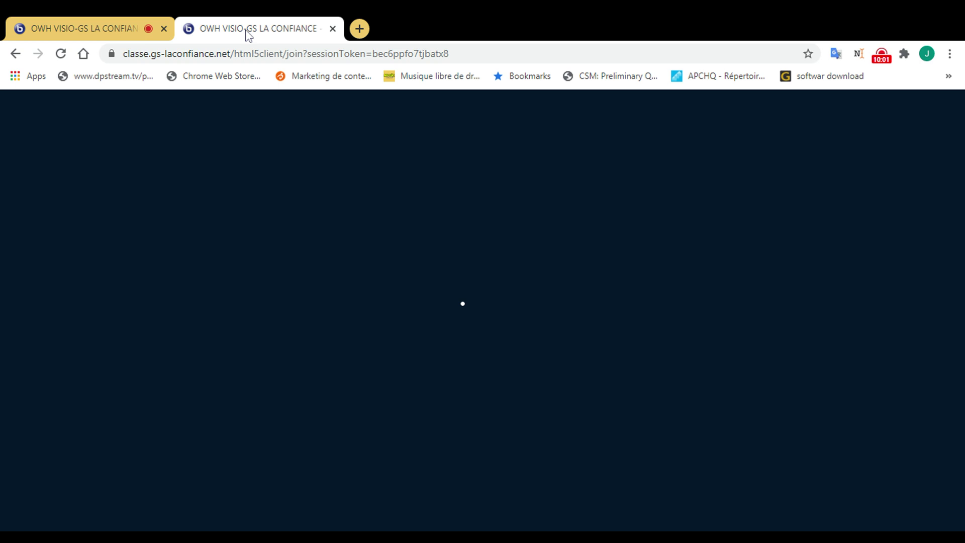
click(86, 28)
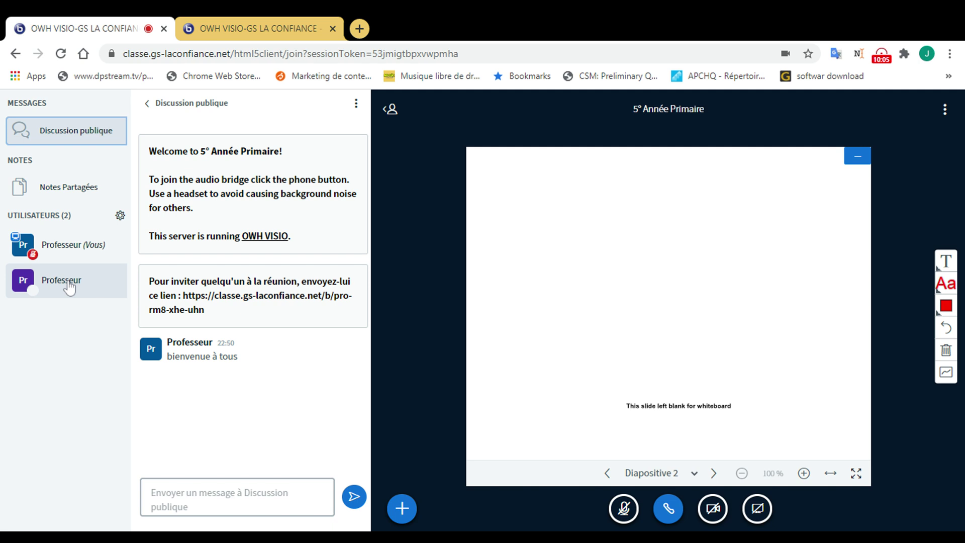
click(328, 33)
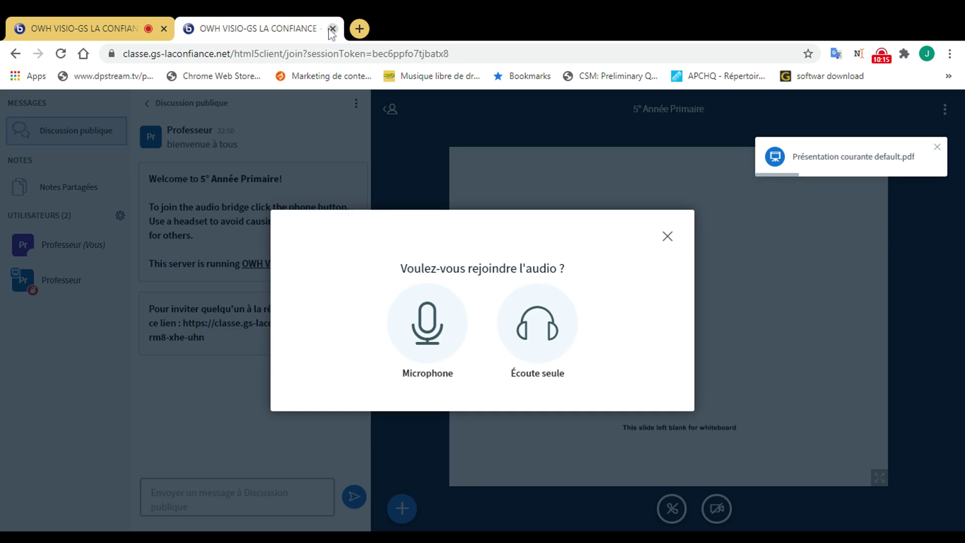
click(332, 29)
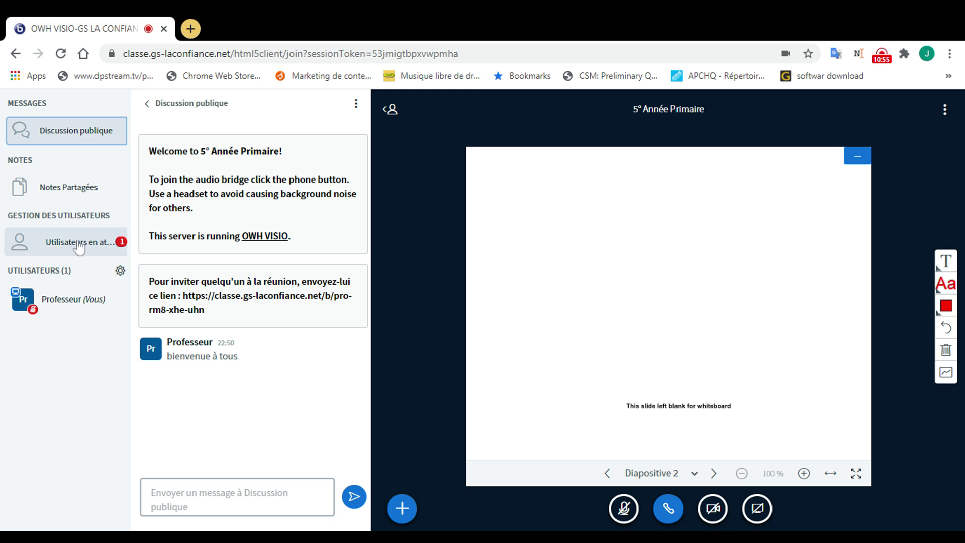
Step: Review the waiting users and accept the student Eleve into the room
click(79, 246)
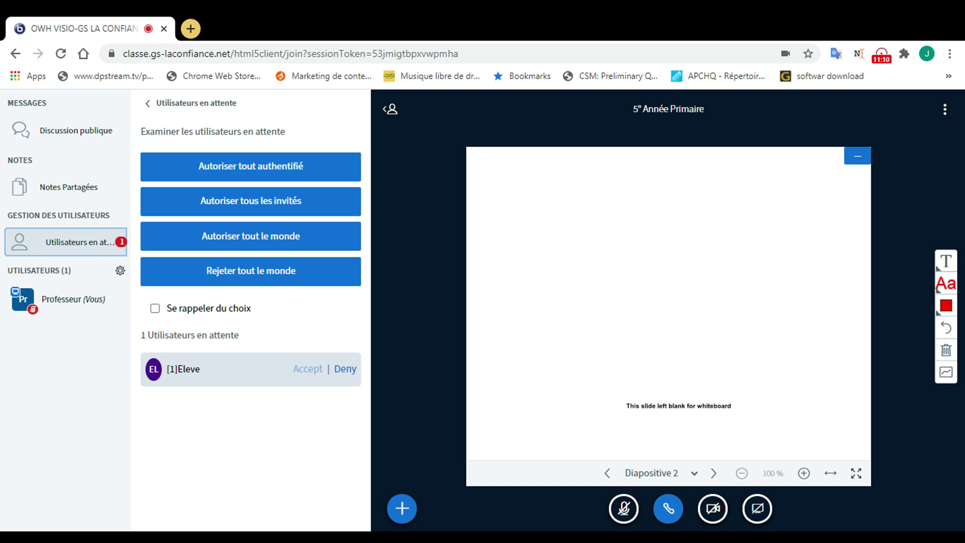
click(307, 369)
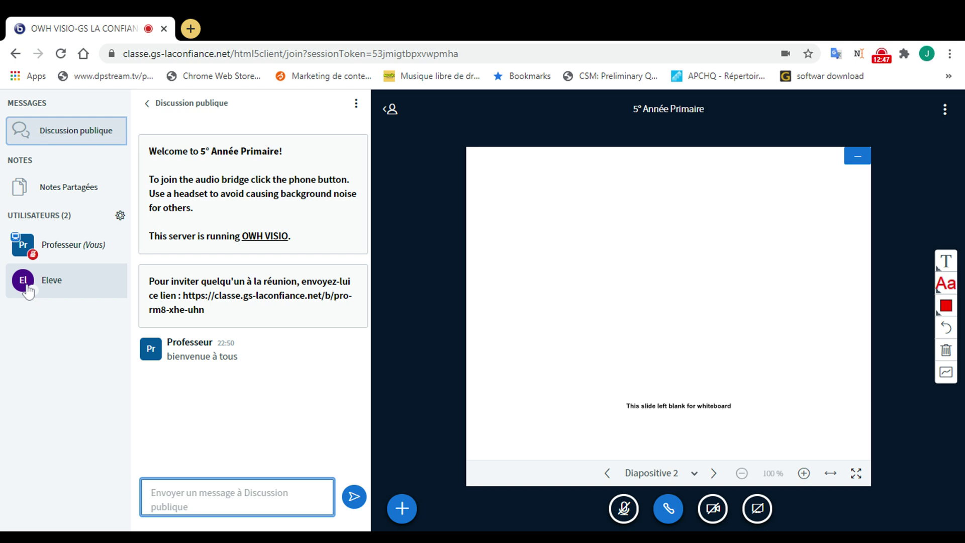
Step: Open Eleve's user menu and move to 'Démarrer une discussion privée'
click(28, 292)
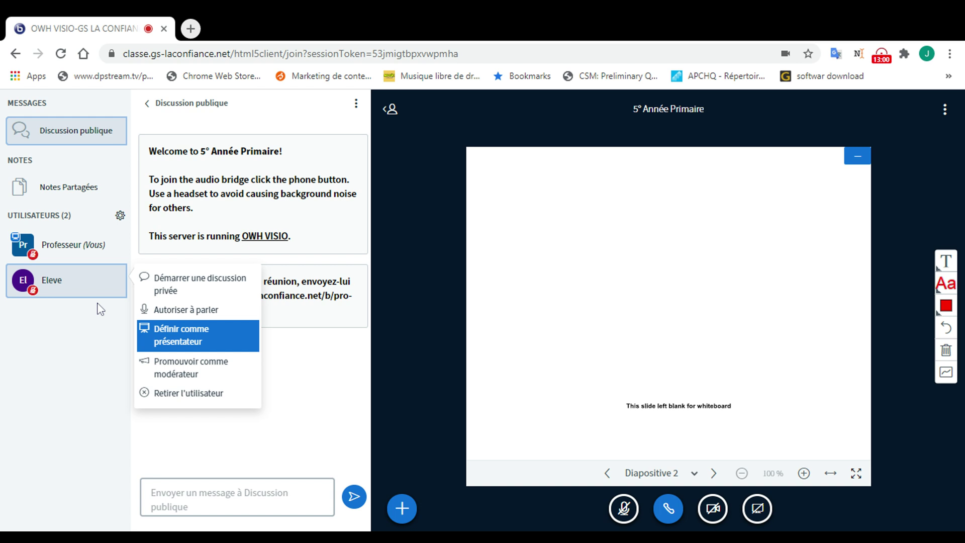
key(Up)
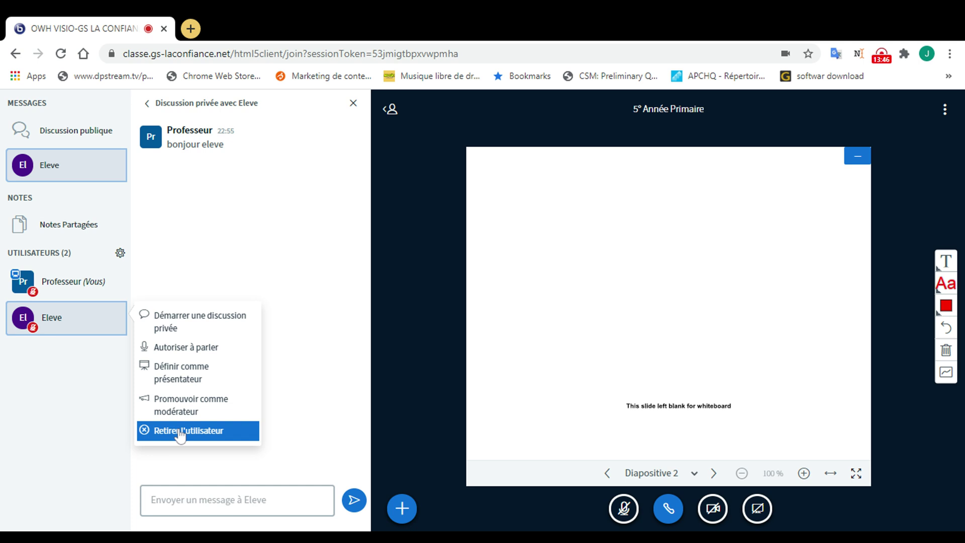
Step: Choose Retirer l'utilisateur for the student to bring up the Supprimer utilisateur confirmation
click(180, 430)
drag(609, 311, 361, 315)
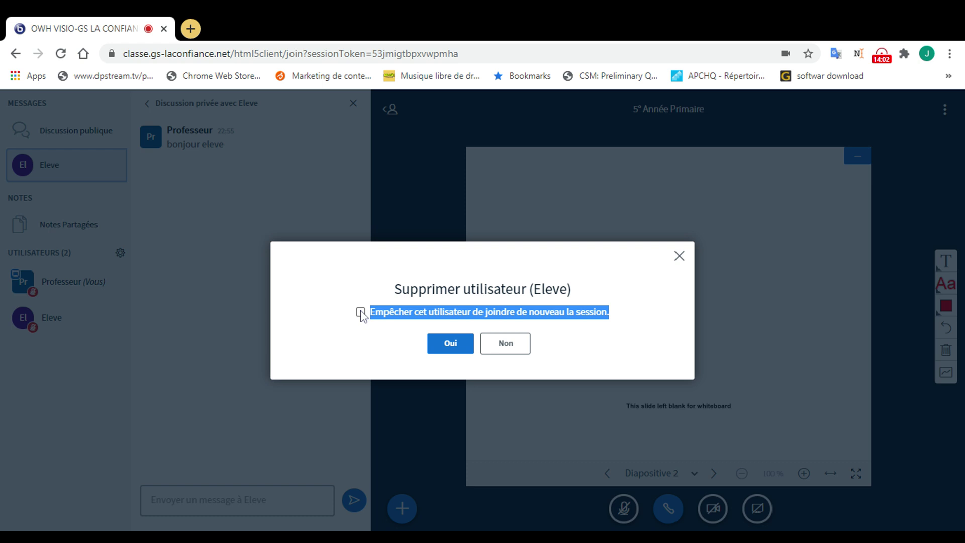